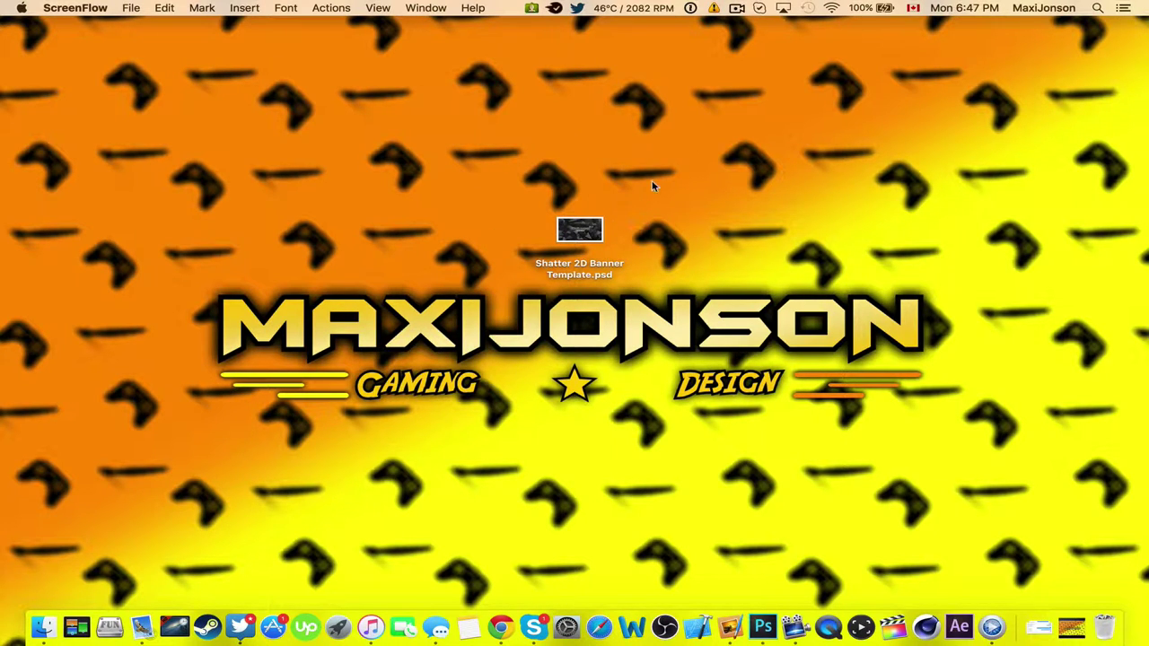
# Open Shatter 2D Banner Template.psd from the desktop in Photoshop.
pyautogui.click(499, 199)
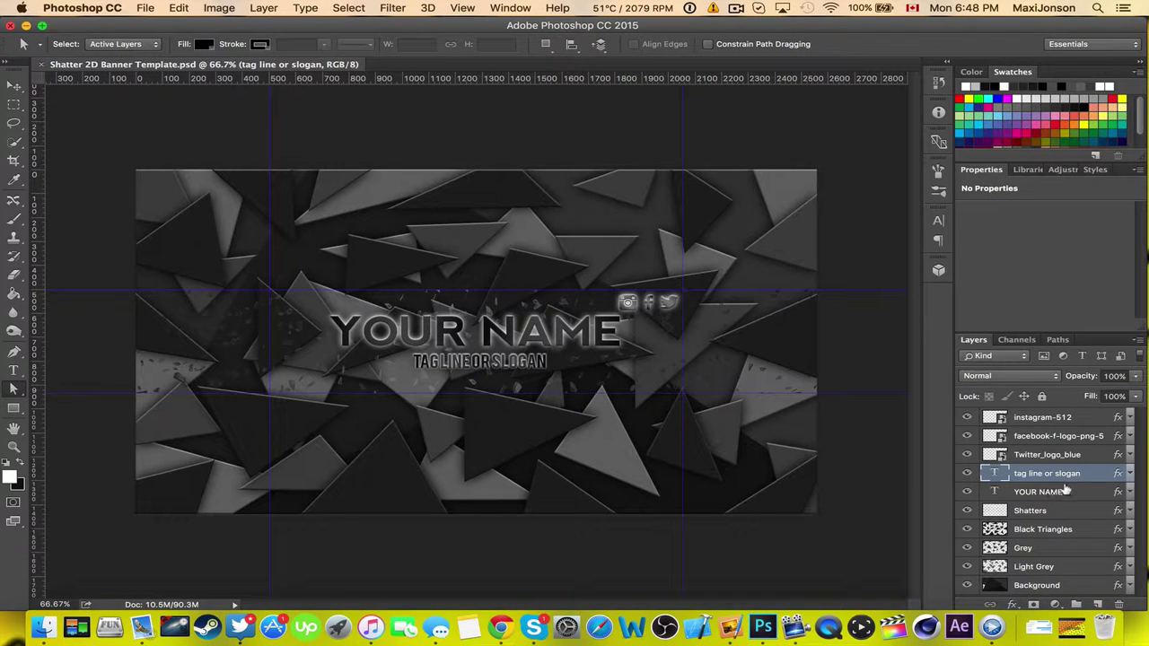
# With the Type tool, replace the YOUR NAME headline text with MAXIJONSON.
pyautogui.click(1066, 490)
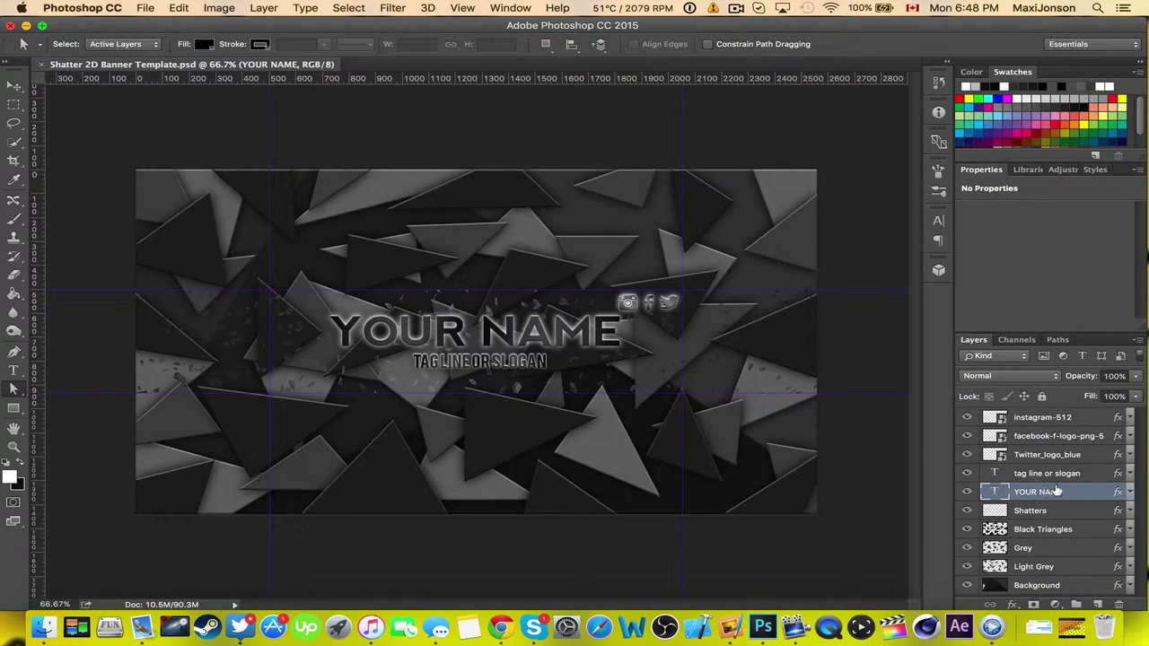
pyautogui.click(7, 370)
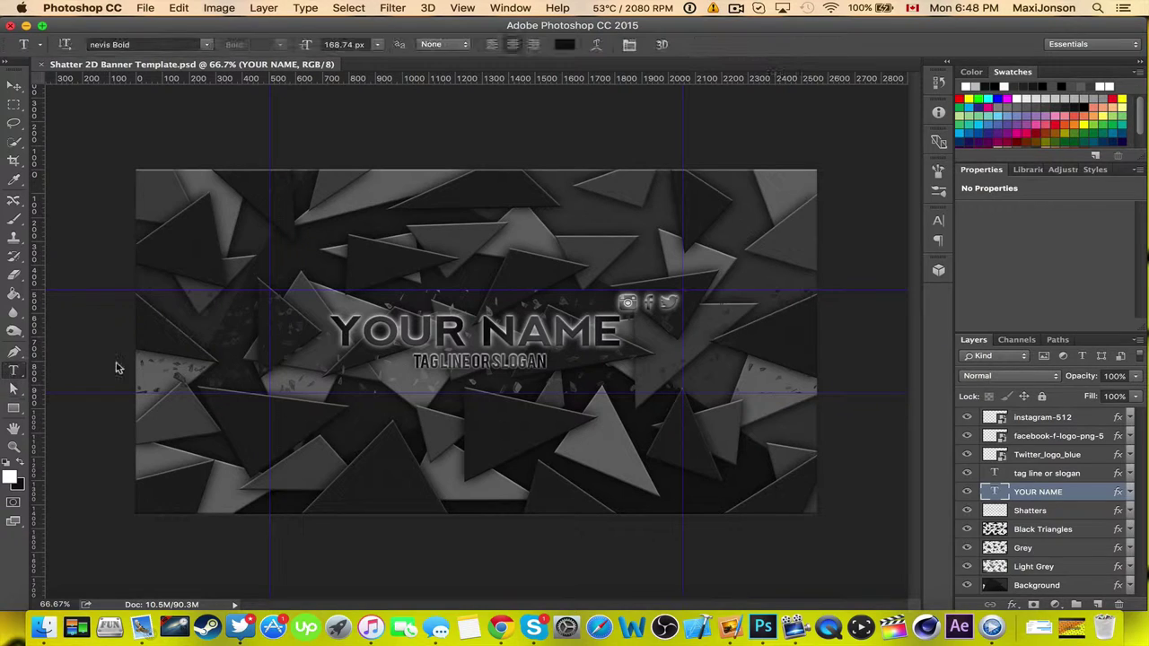
pyautogui.click(438, 330)
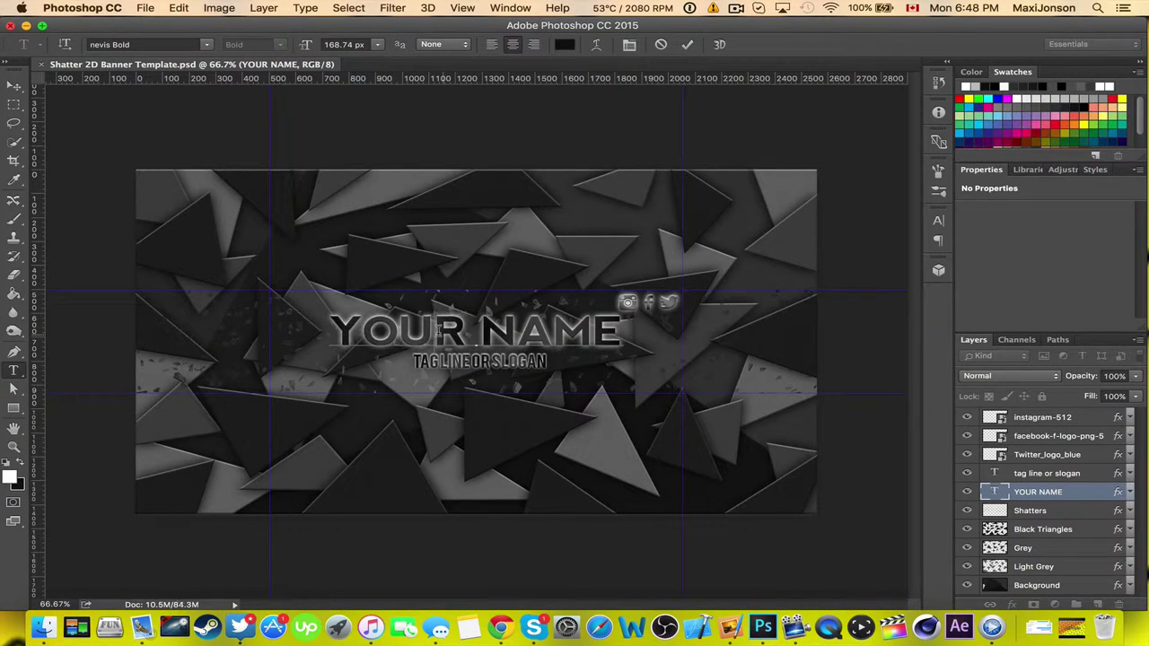
pyautogui.press('super+a')
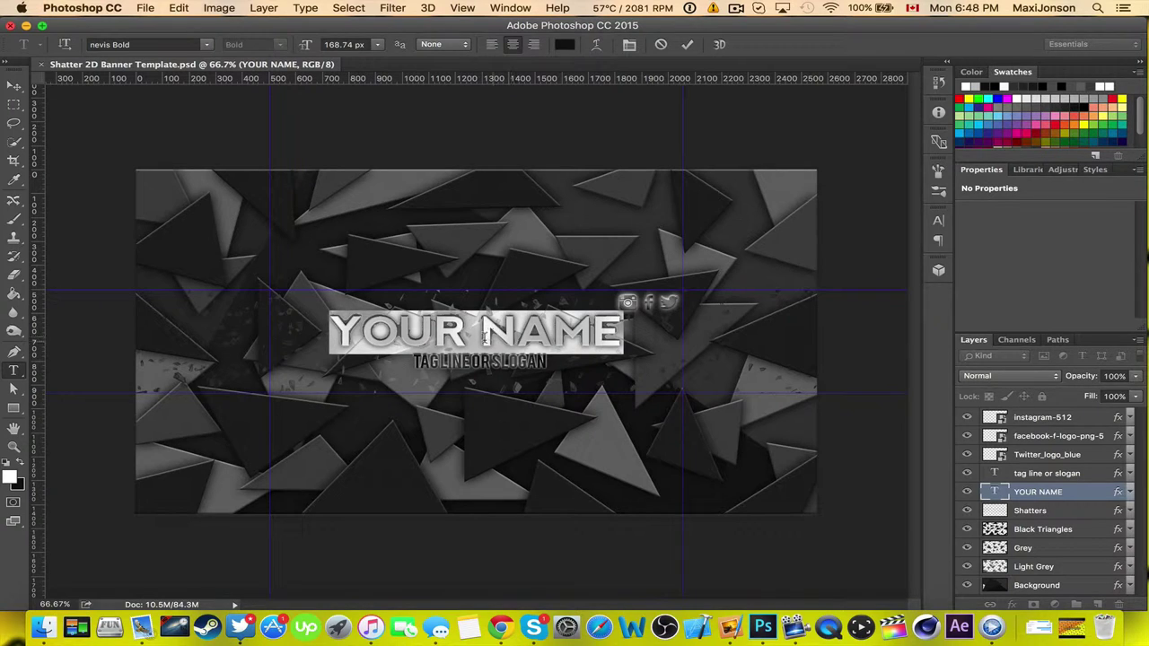
pyautogui.write('Max')
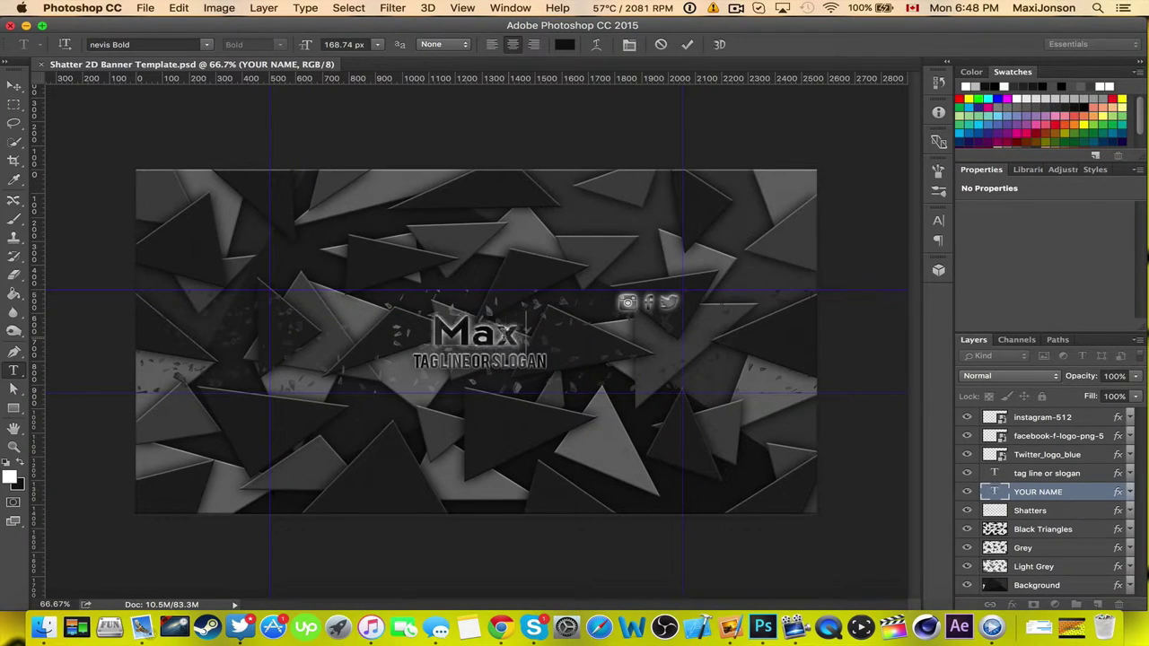
pyautogui.press('BackSpace')
pyautogui.press('BackSpace')
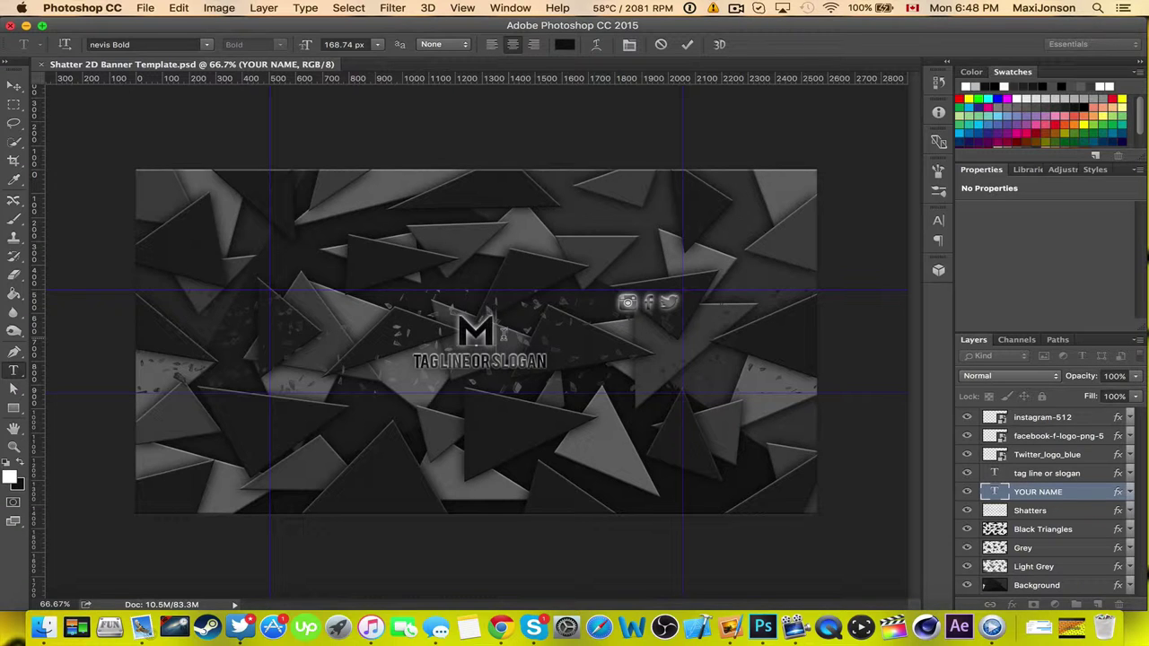
pyautogui.write('axiJonson')
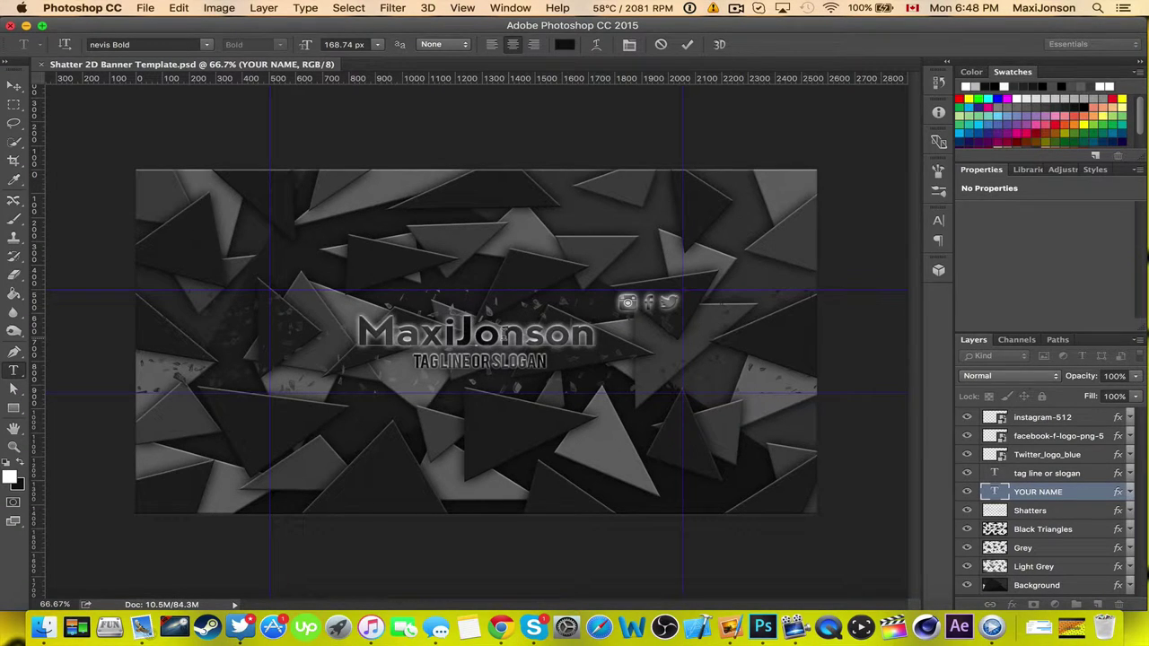
pyautogui.doubleClick(505, 334)
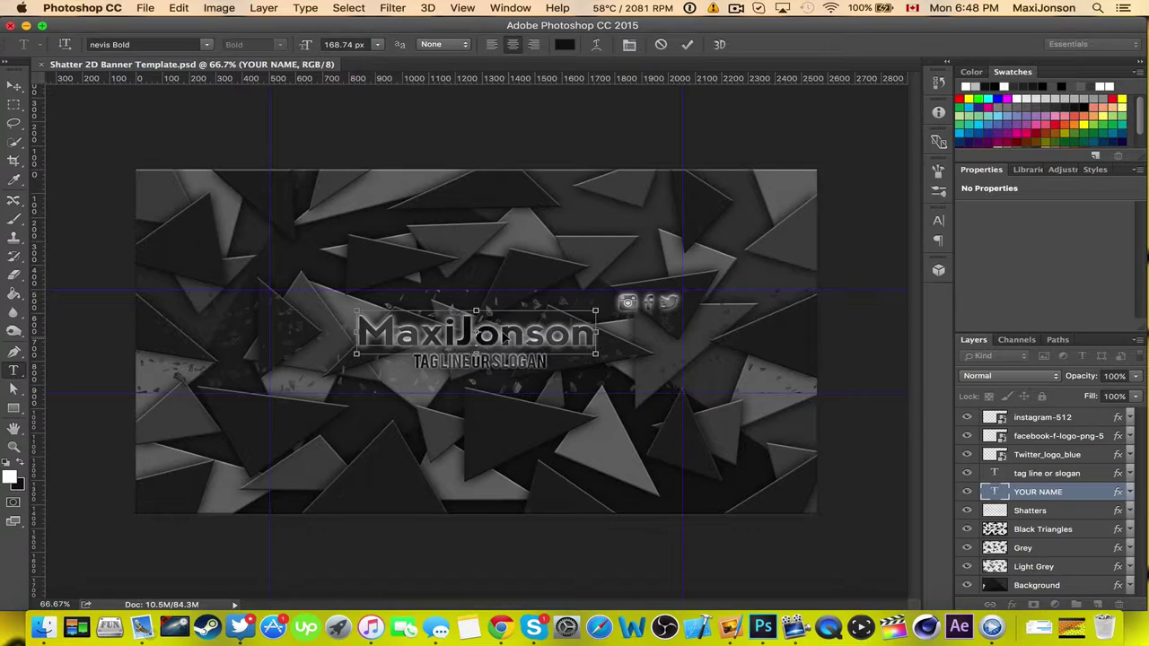
pyautogui.write('MAXIJONSON')
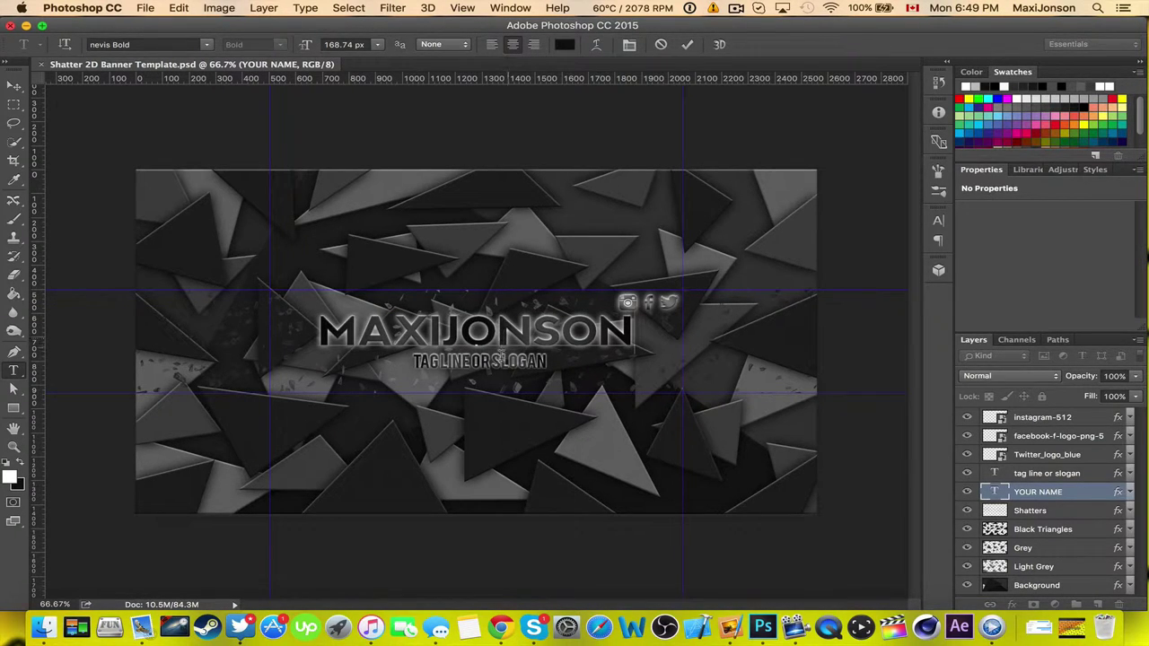
# Commit the headline, then retype the tagline layer as GAMING&DESIGN and commit it.
pyautogui.press('super+Return')
pyautogui.click(1061, 472)
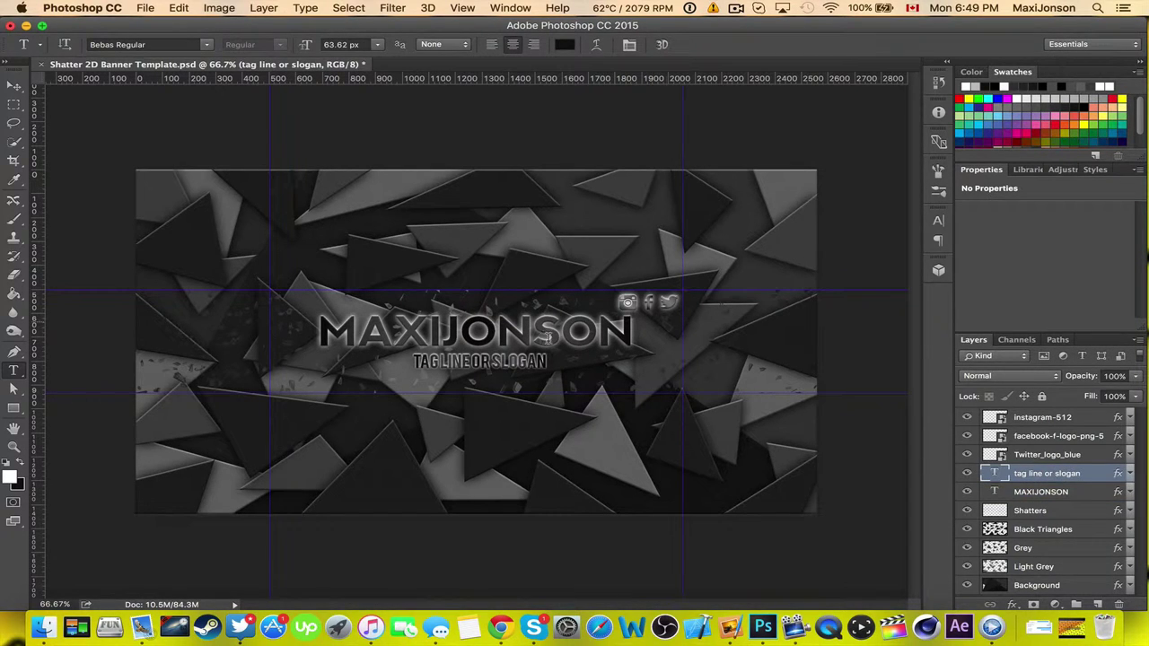
pyautogui.tripleClick(509, 363)
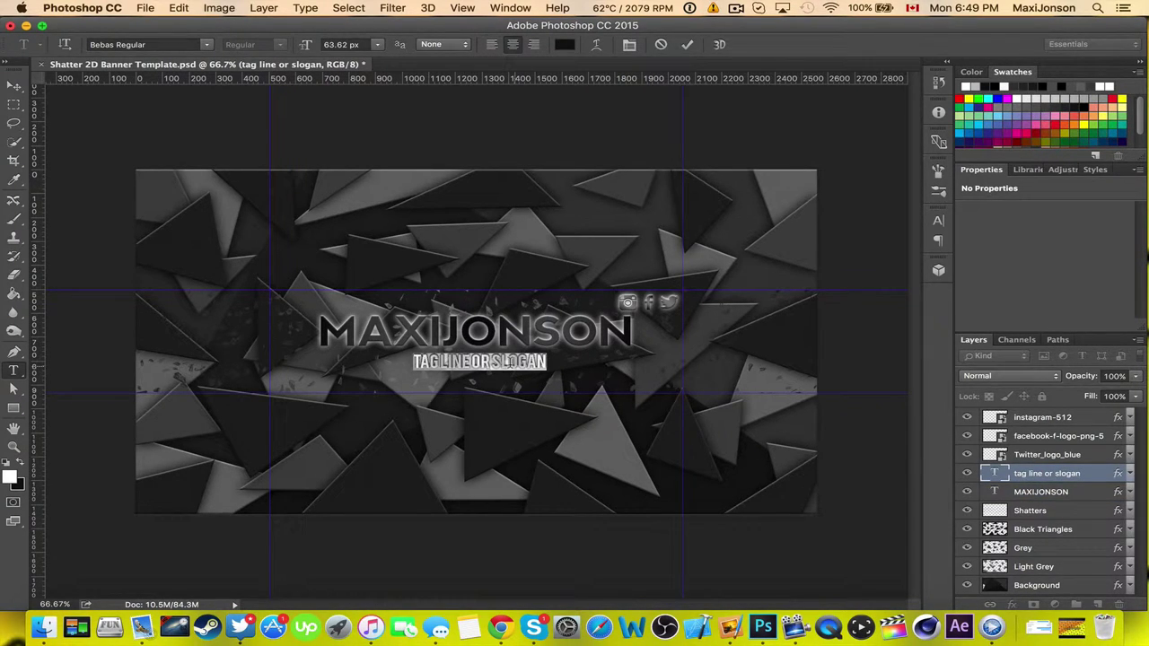
pyautogui.write('GAMING')
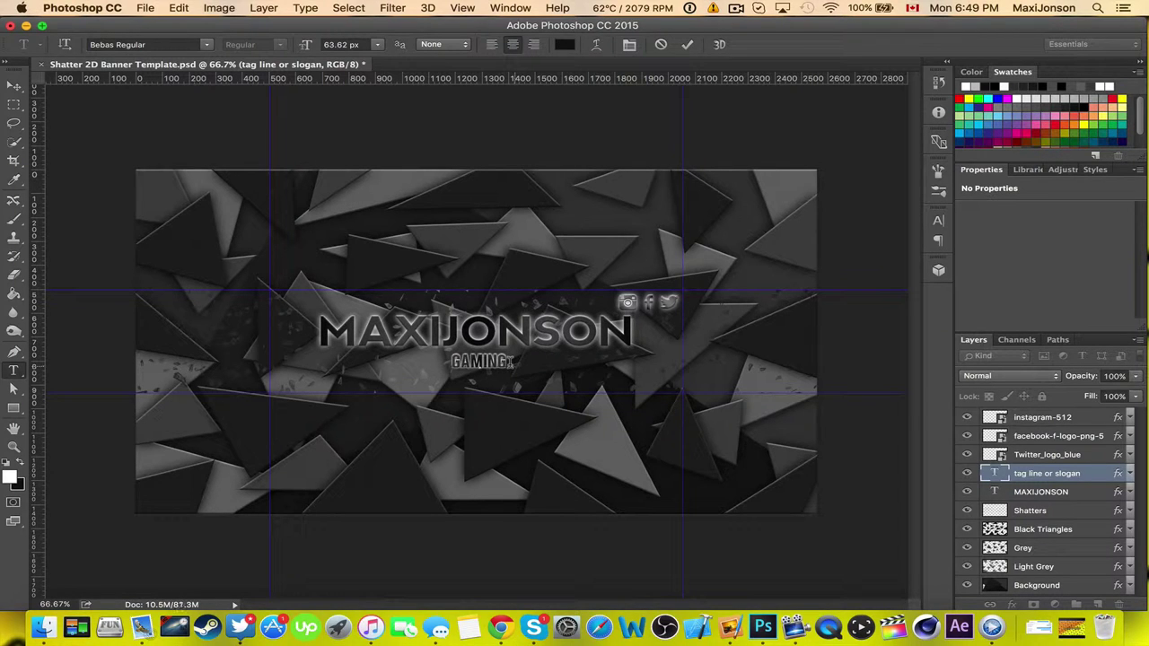
pyautogui.write('&DESIGN')
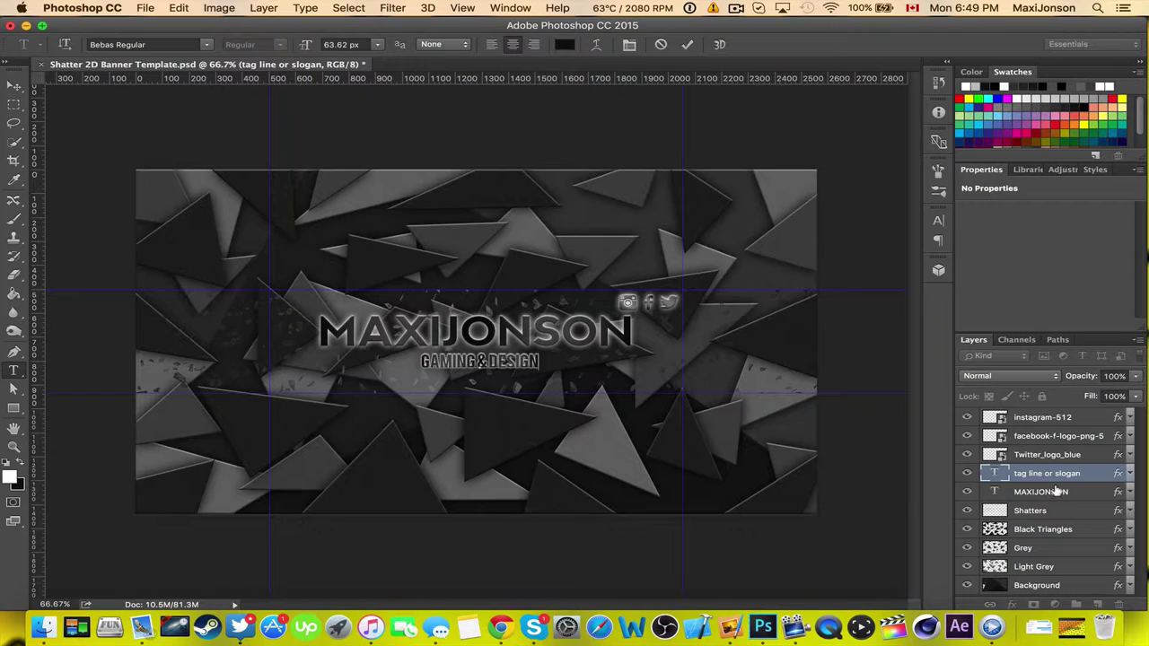
pyautogui.click(686, 44)
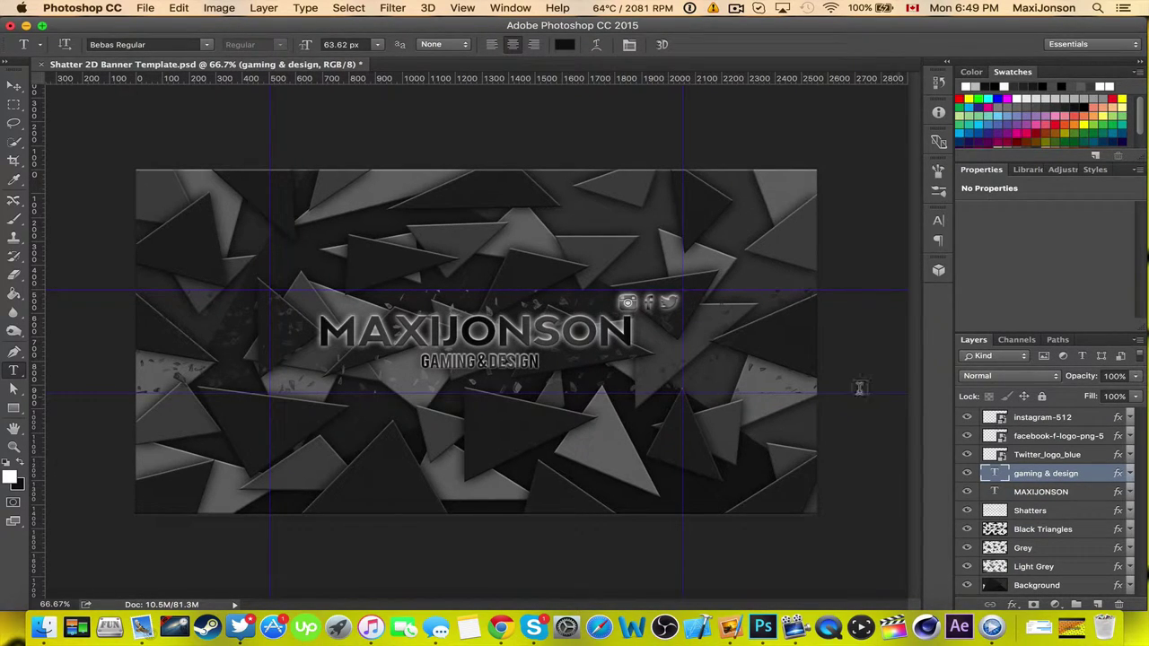
pyautogui.click(966, 436)
pyautogui.click(967, 435)
pyautogui.click(967, 473)
pyautogui.click(967, 473)
pyautogui.click(967, 455)
pyautogui.click(967, 454)
pyautogui.click(966, 527)
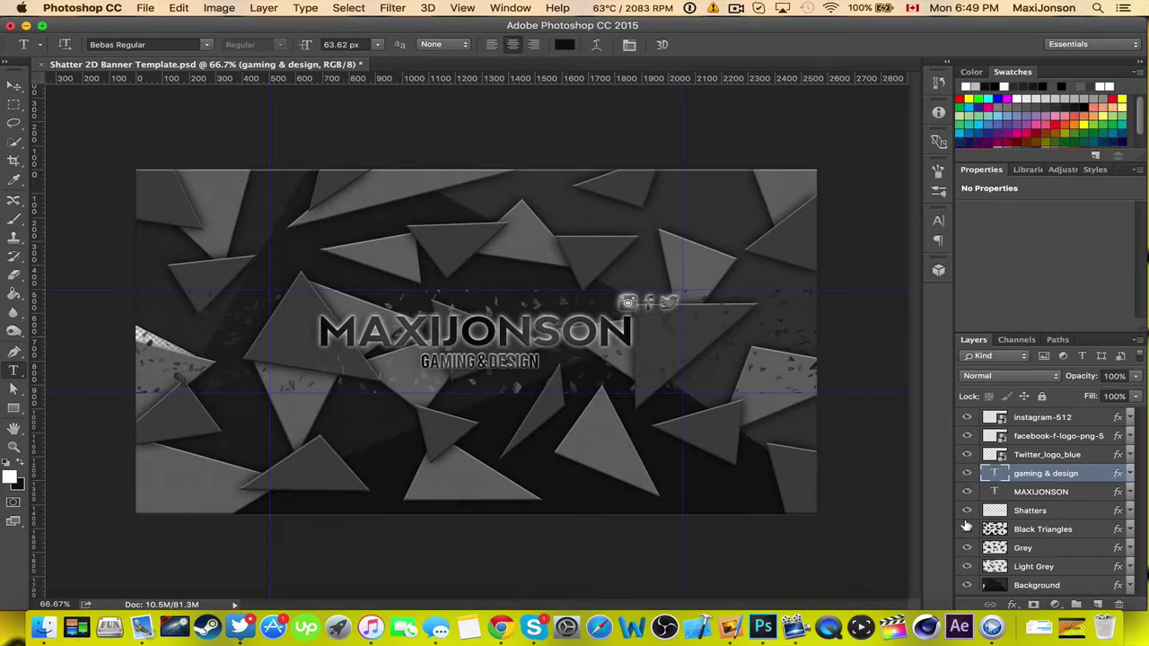
pyautogui.click(967, 528)
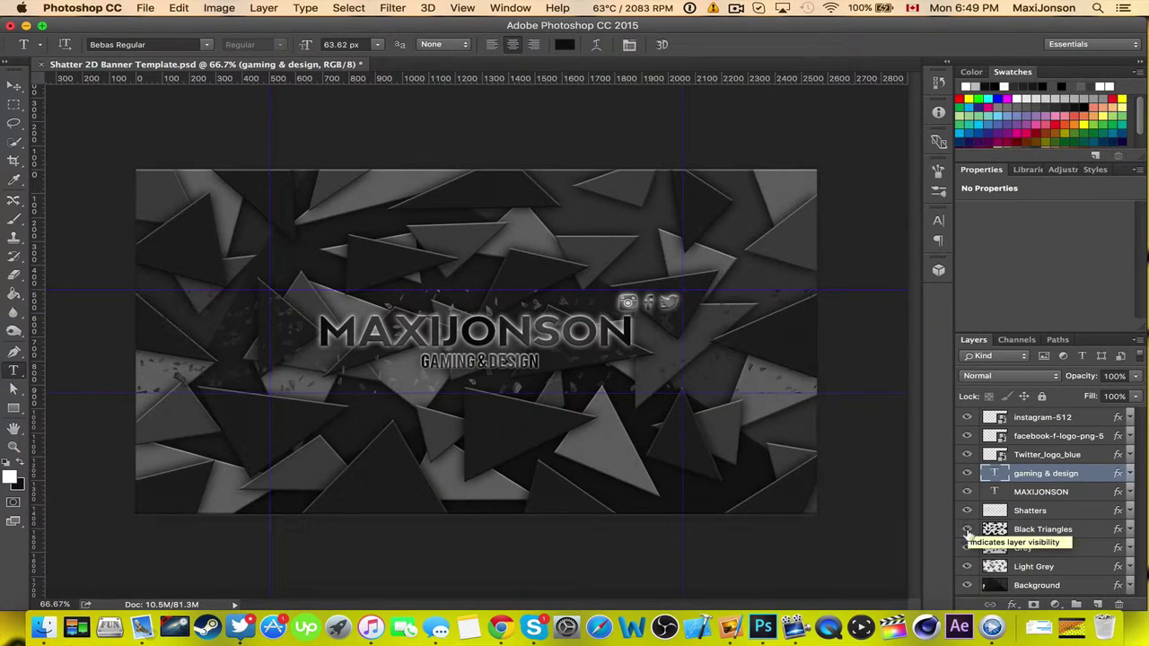
pyautogui.click(967, 566)
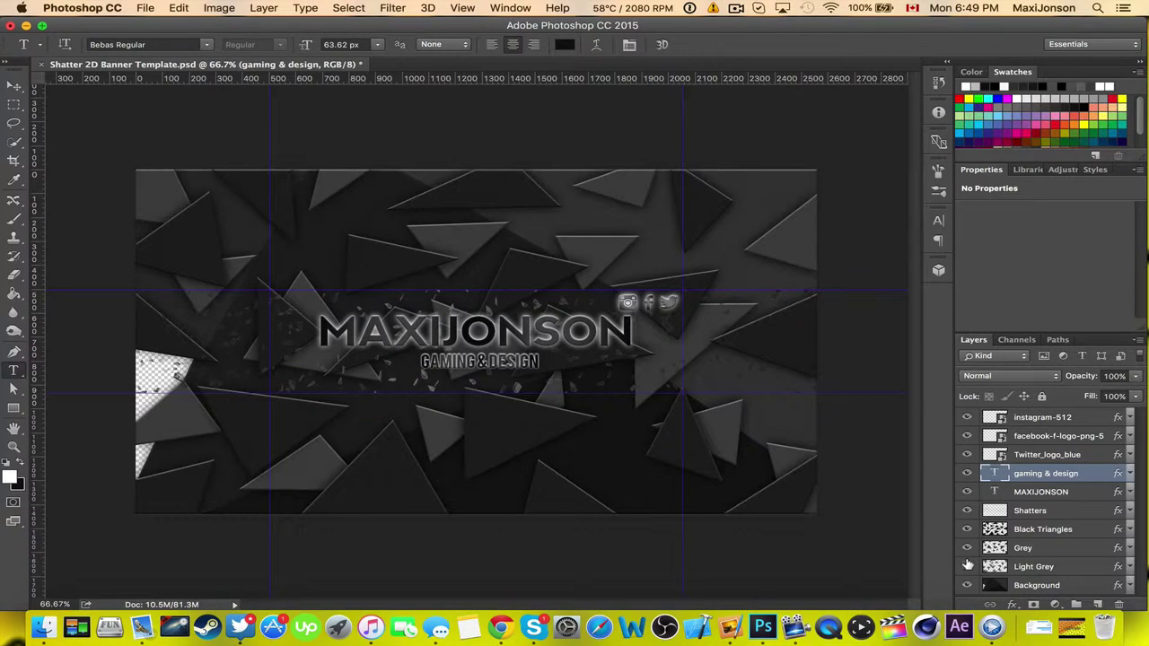
pyautogui.click(968, 565)
pyautogui.click(966, 547)
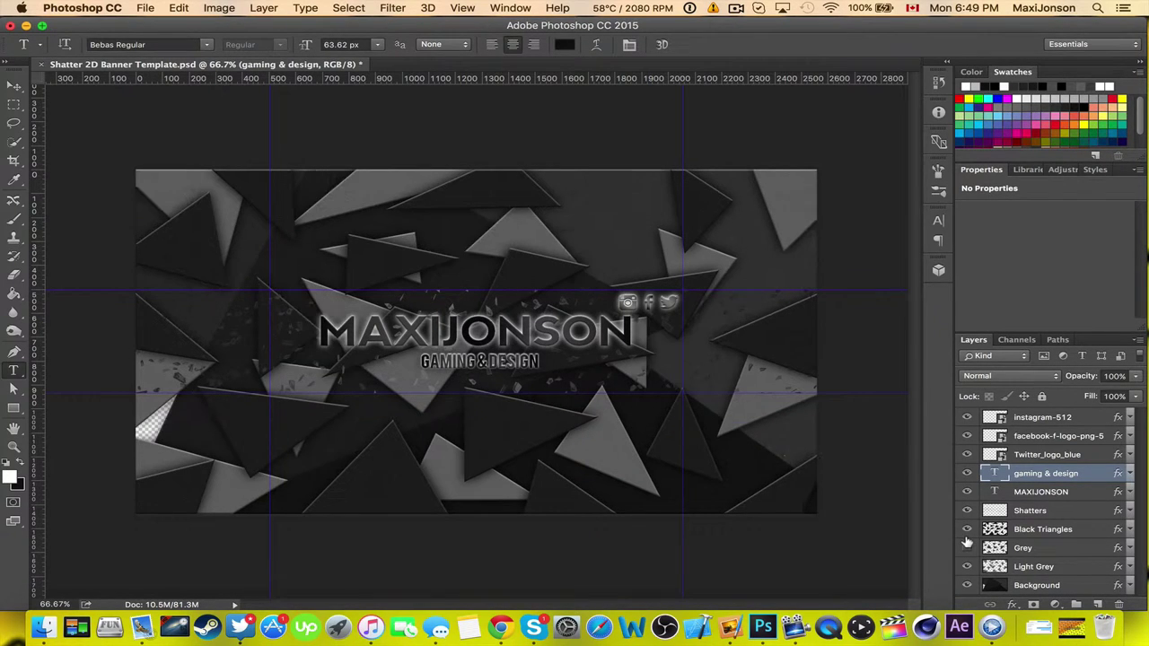
pyautogui.click(967, 547)
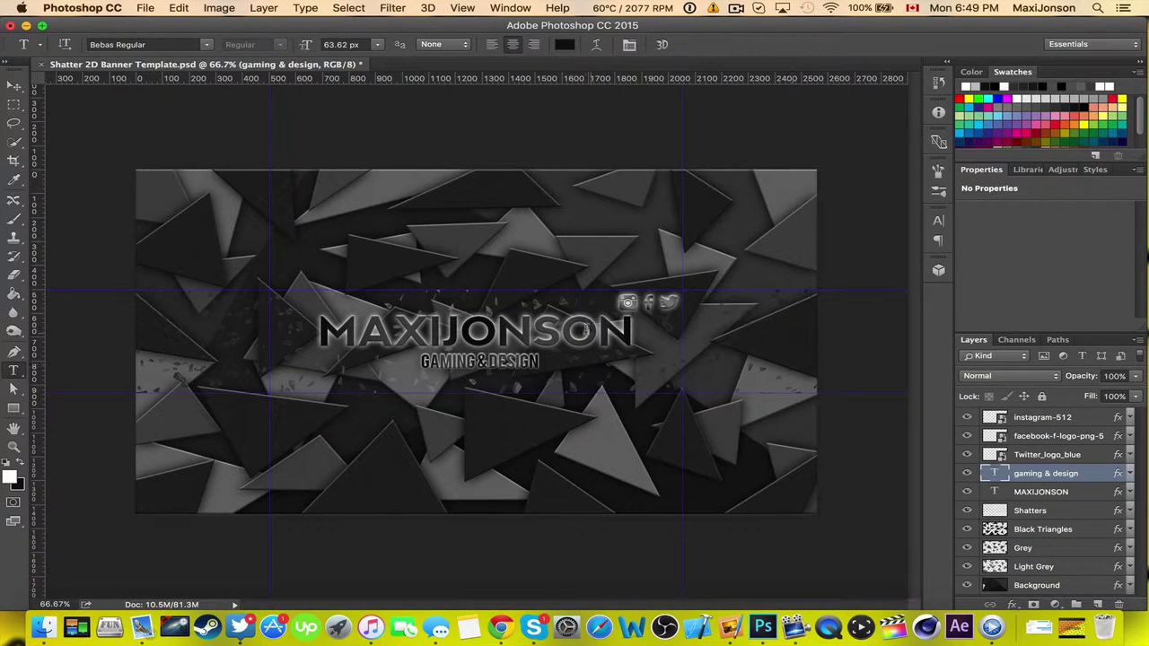
# Quick Export the banner as a JPG named 'Maxijonson banner'.
pyautogui.click(146, 8)
pyautogui.moveTo(218, 208)
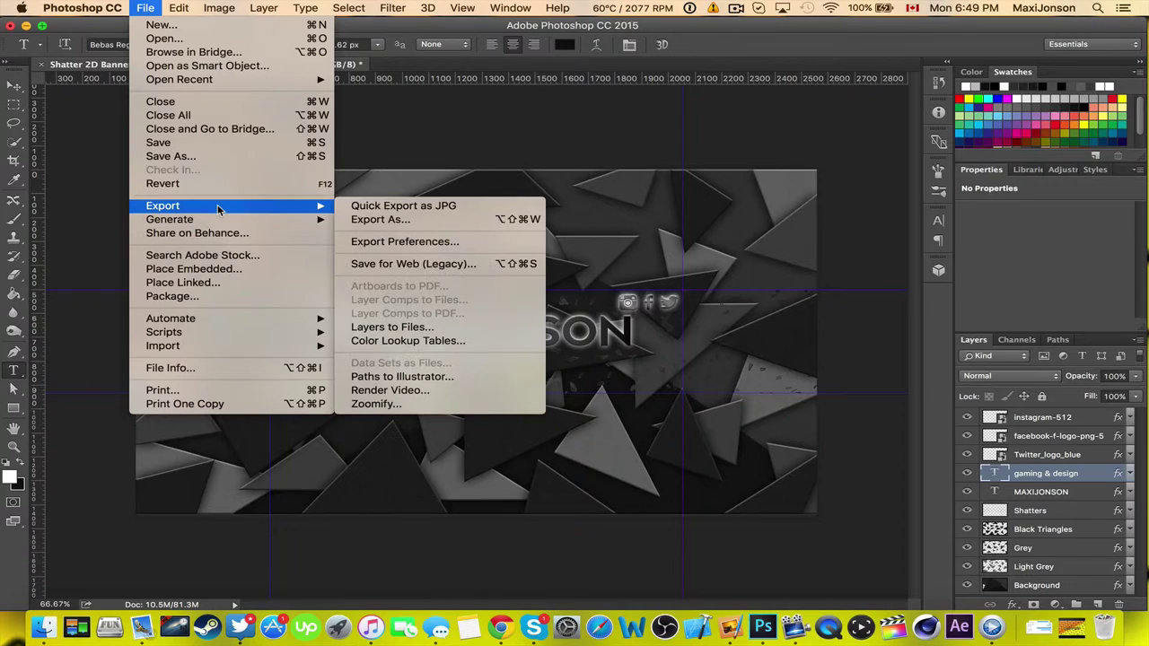
pyautogui.click(368, 209)
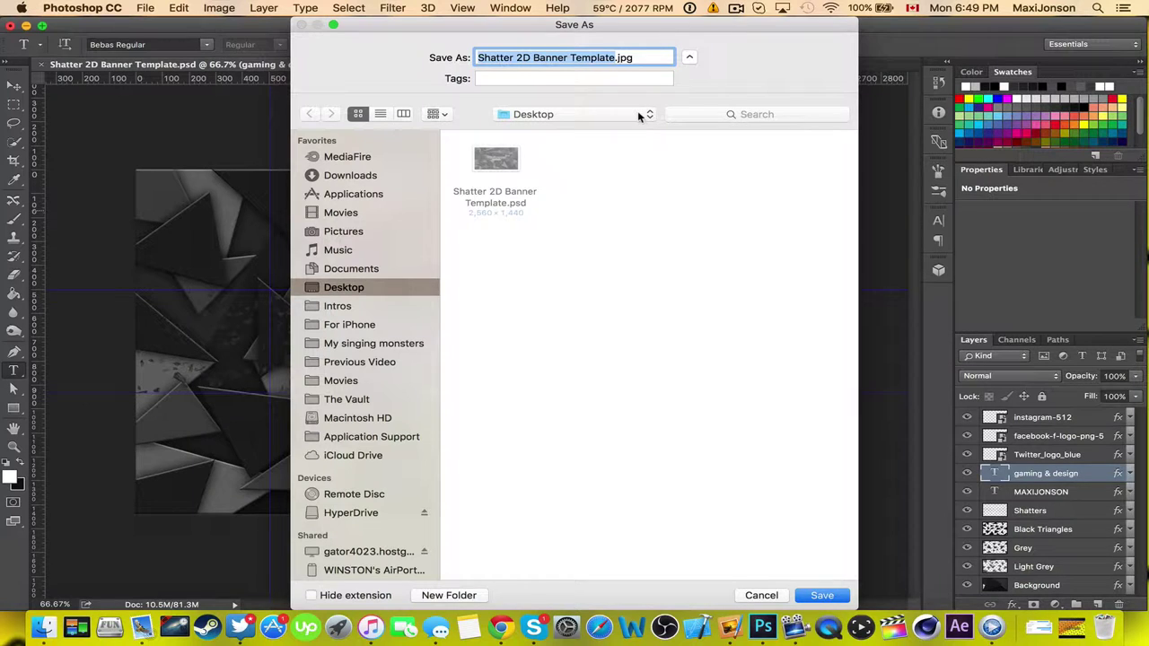
pyautogui.write('Maxijonson')
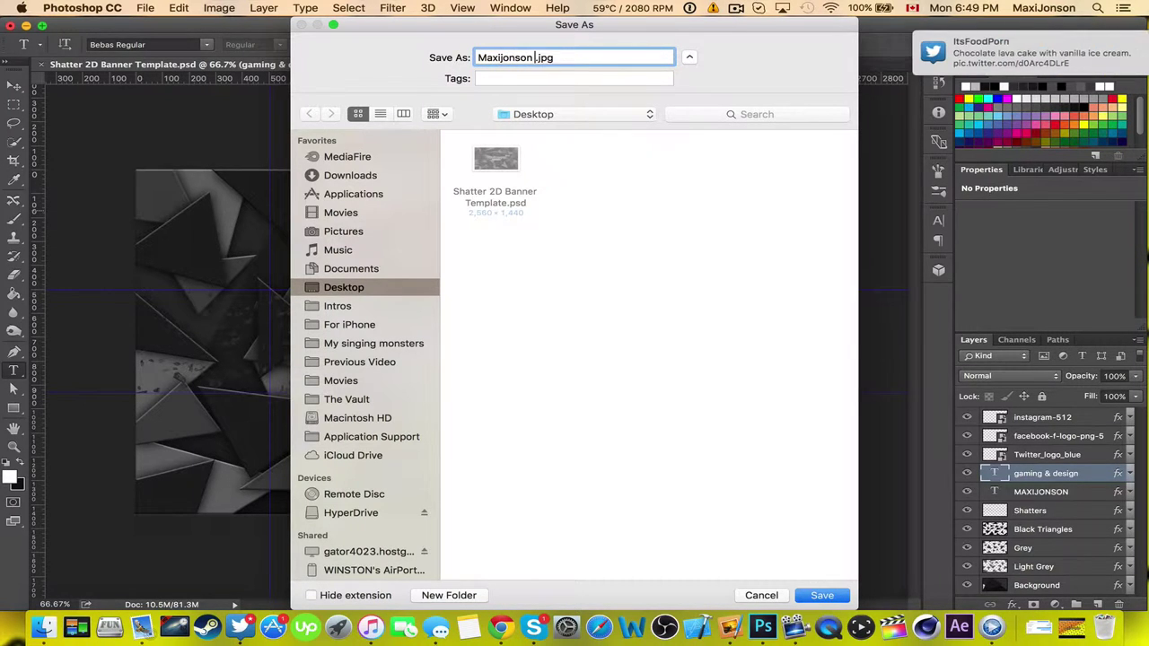
pyautogui.write(' banner')
# Save the JPG to the Desktop and Quick Look Maxijonson banner.jpg in Finder.
pyautogui.press('Return')
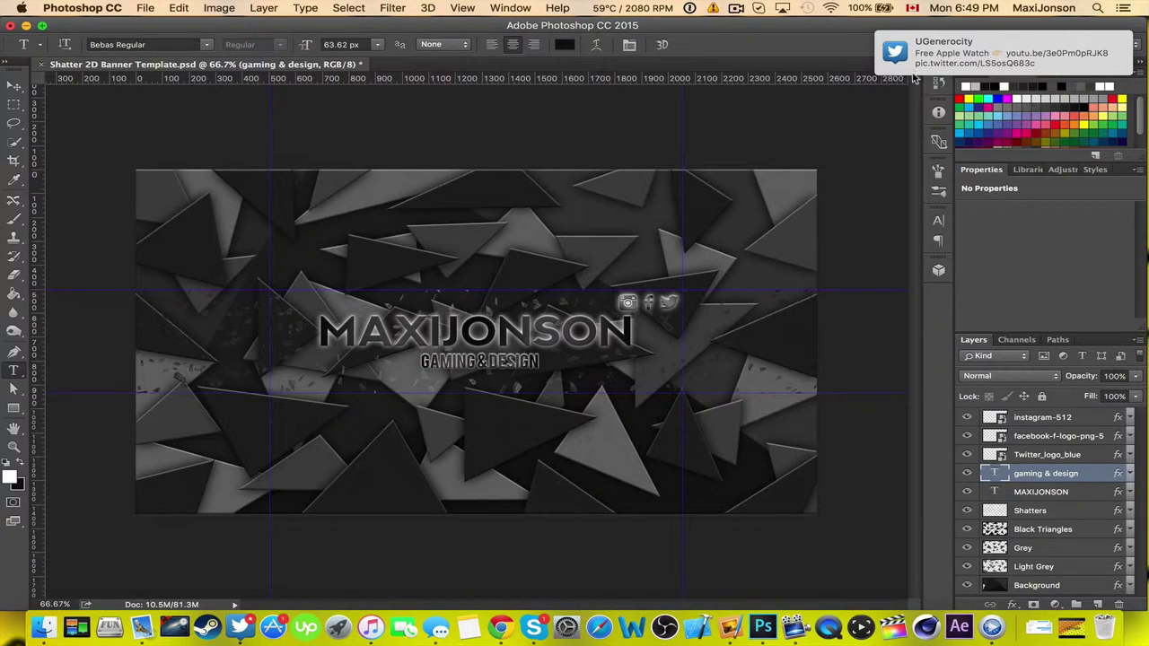
pyautogui.press('super+Tab')
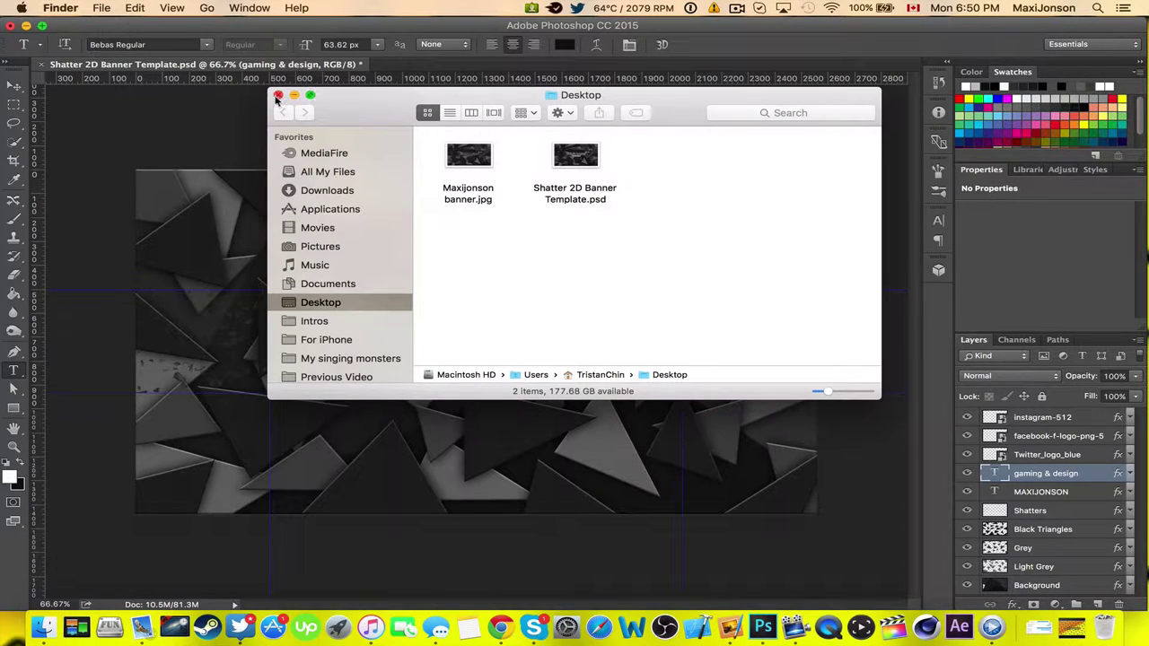
pyautogui.click(461, 189)
pyautogui.press('space')
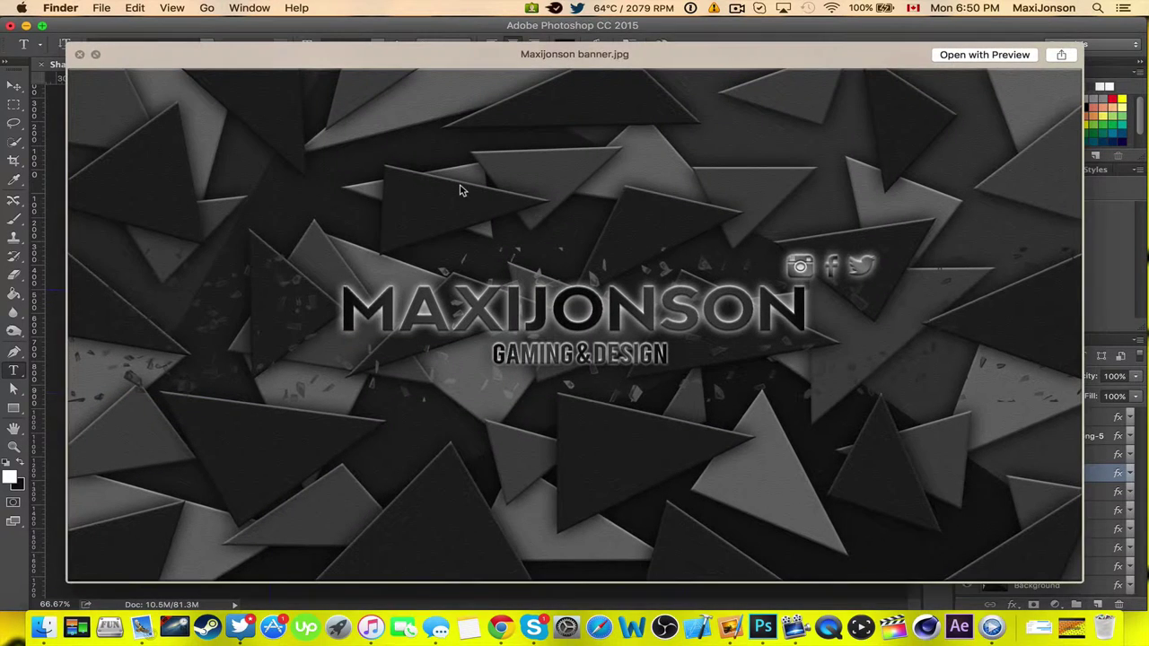
pyautogui.press('space')
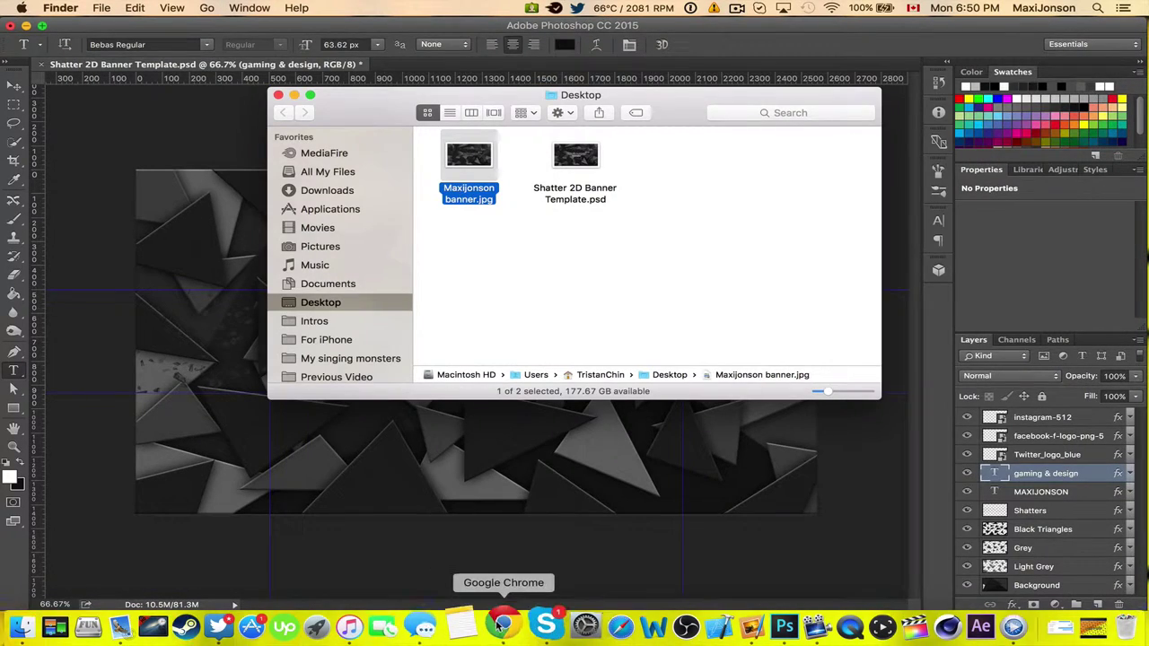
# In Chrome, load the channel page at youtube.com/maxi… and choose Edit channel art.
pyautogui.click(500, 626)
pyautogui.write('you')
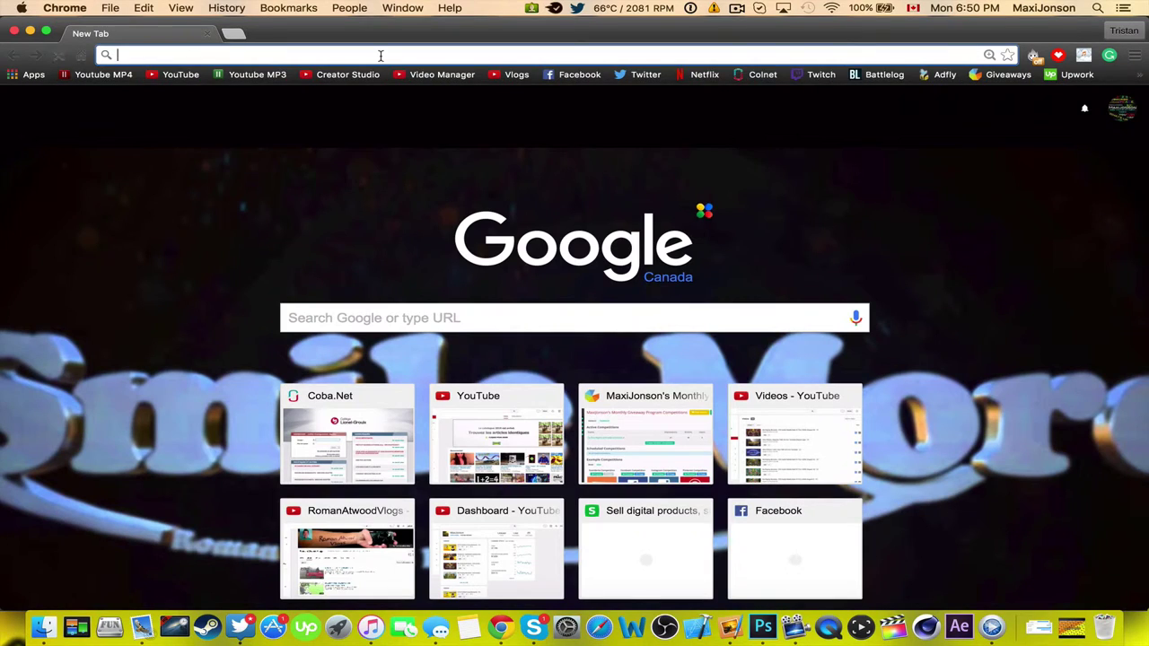
pyautogui.press('BackSpace')
pyautogui.press('BackSpace')
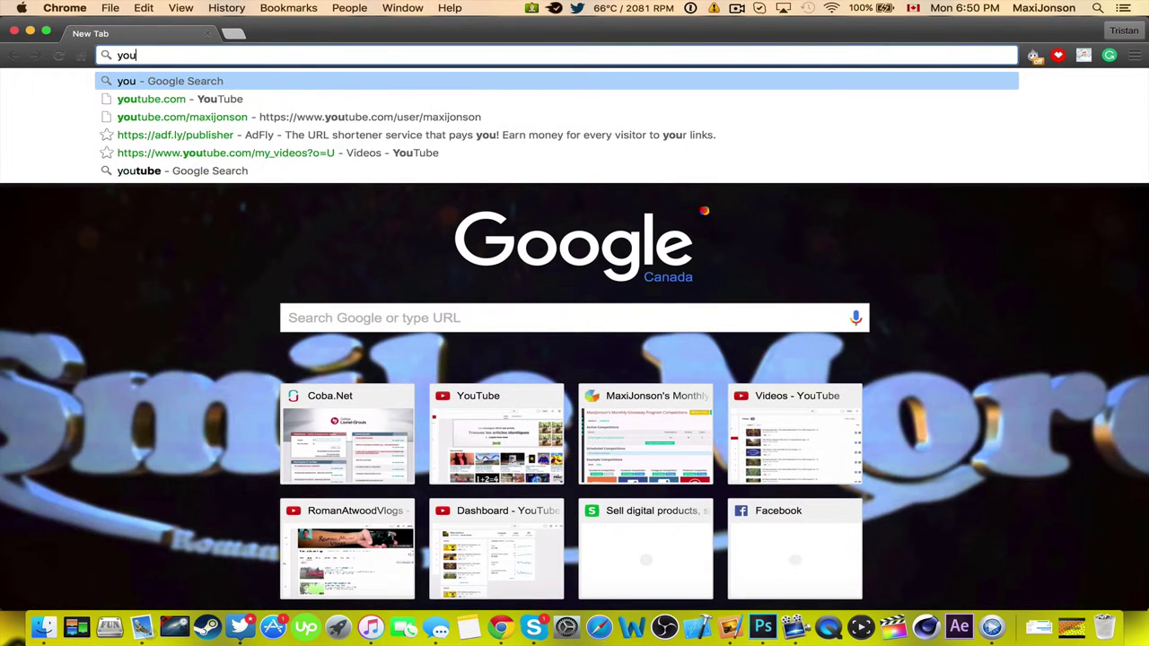
pyautogui.write('ube.com')
pyautogui.press('Right')
pyautogui.write('/maxi')
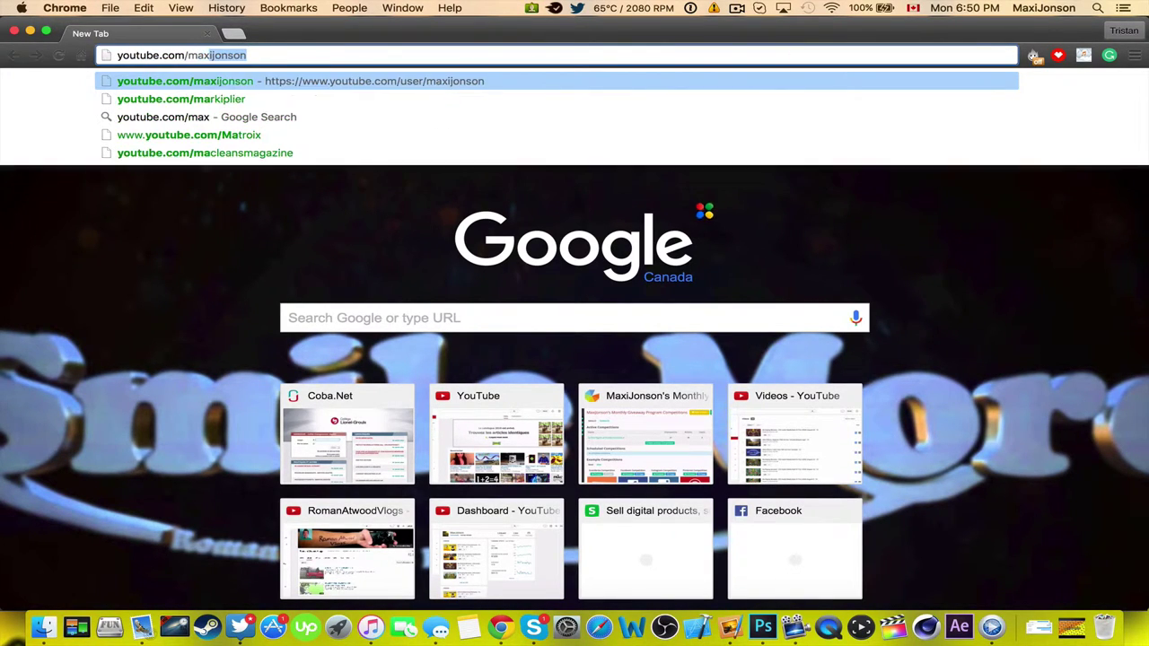
pyautogui.press('Return')
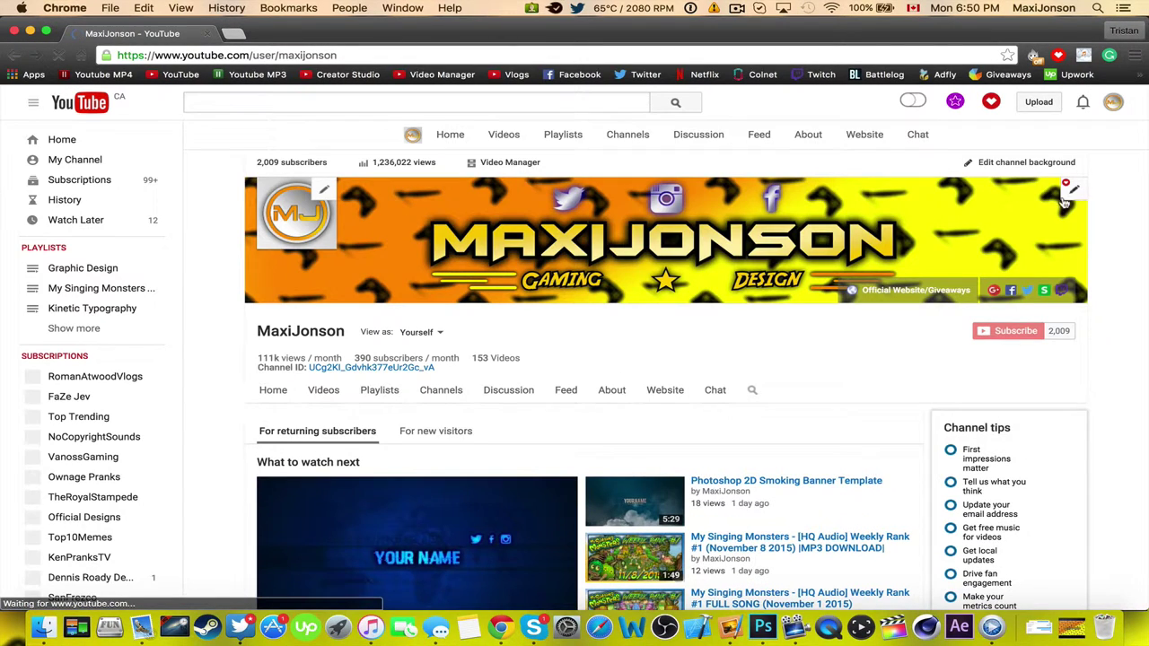
pyautogui.click(1072, 195)
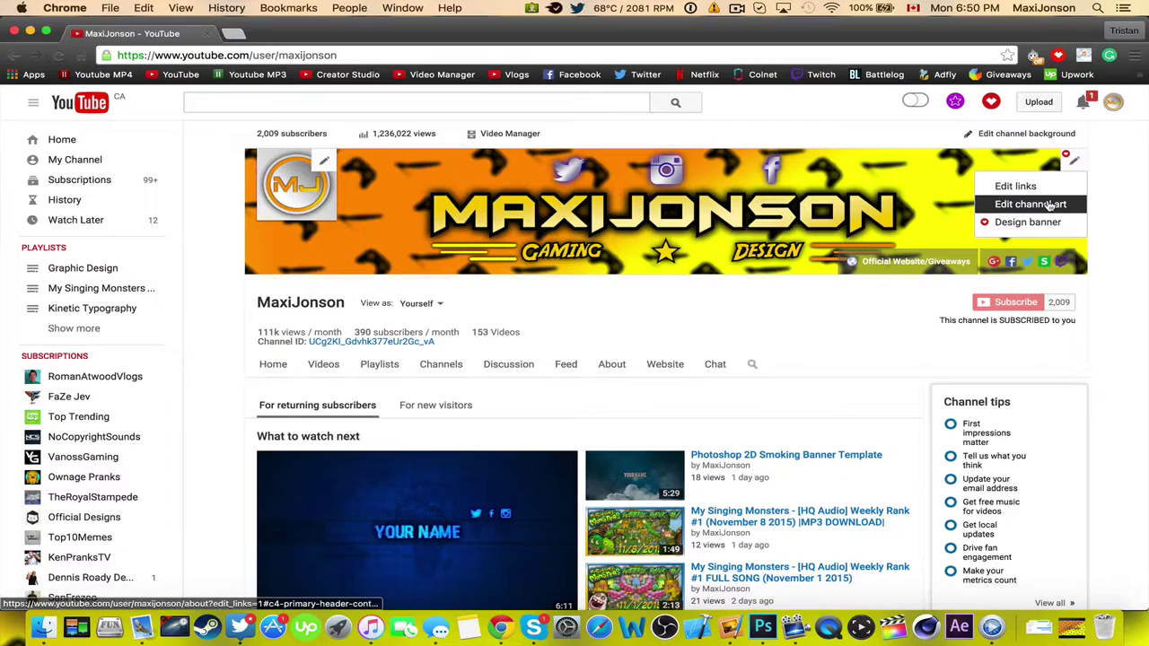
pyautogui.click(1045, 204)
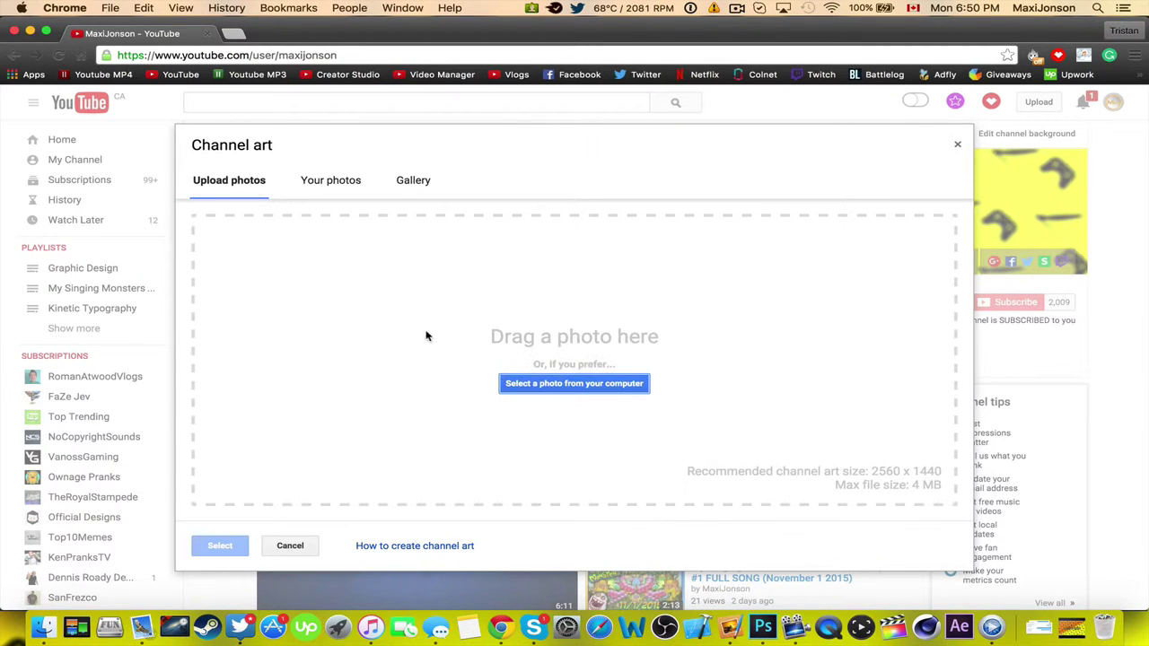
# Load Maxijonson banner.jpg from the Desktop as channel art, review the previews, then cancel.
pyautogui.click(575, 384)
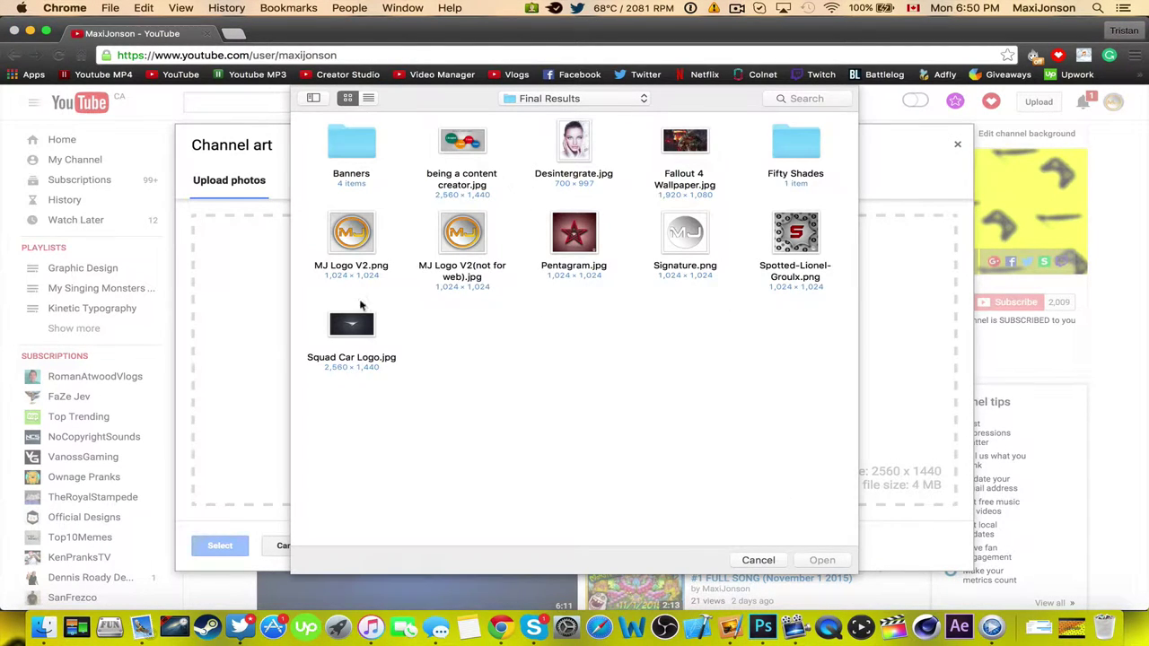
pyautogui.click(551, 99)
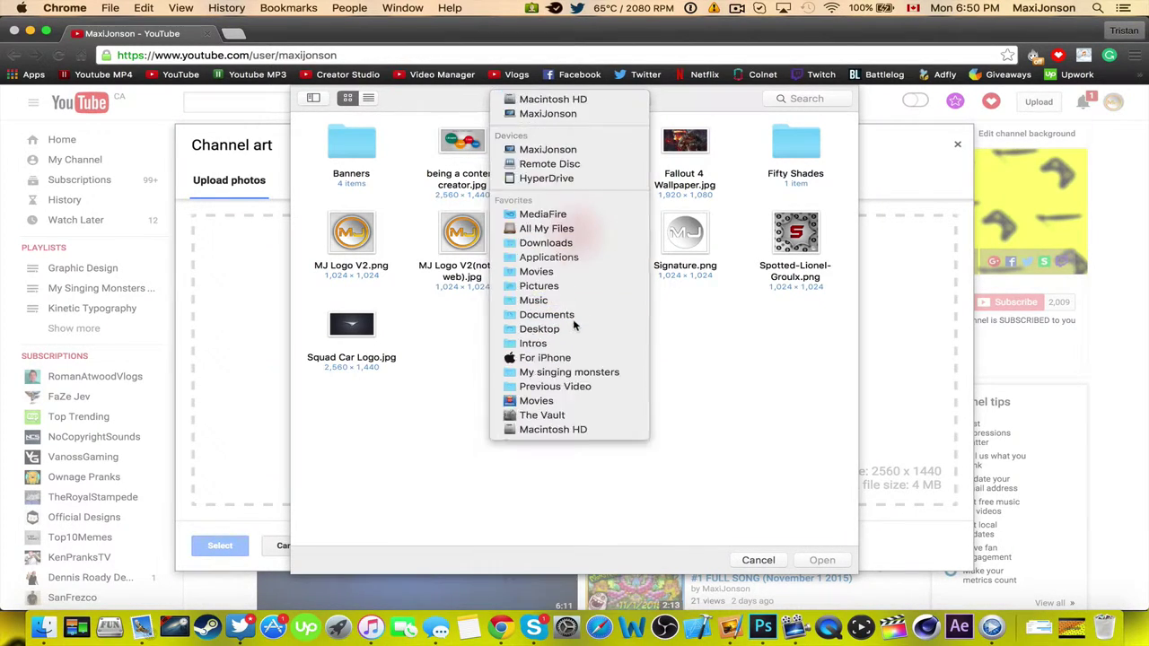
pyautogui.click(572, 318)
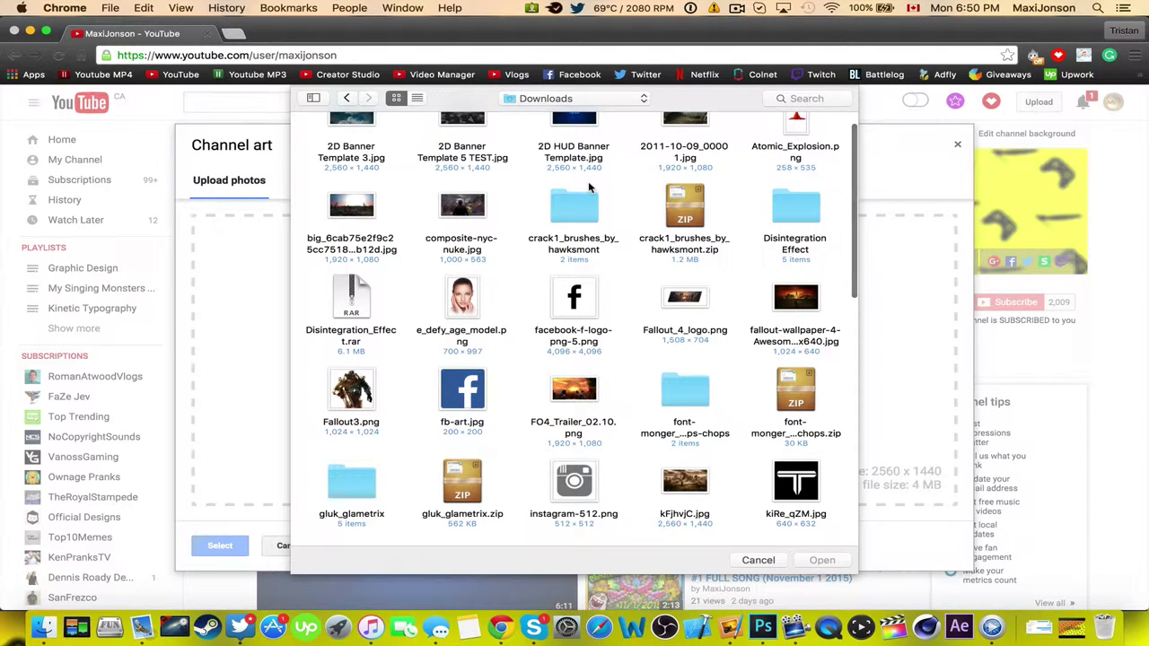
pyautogui.click(573, 99)
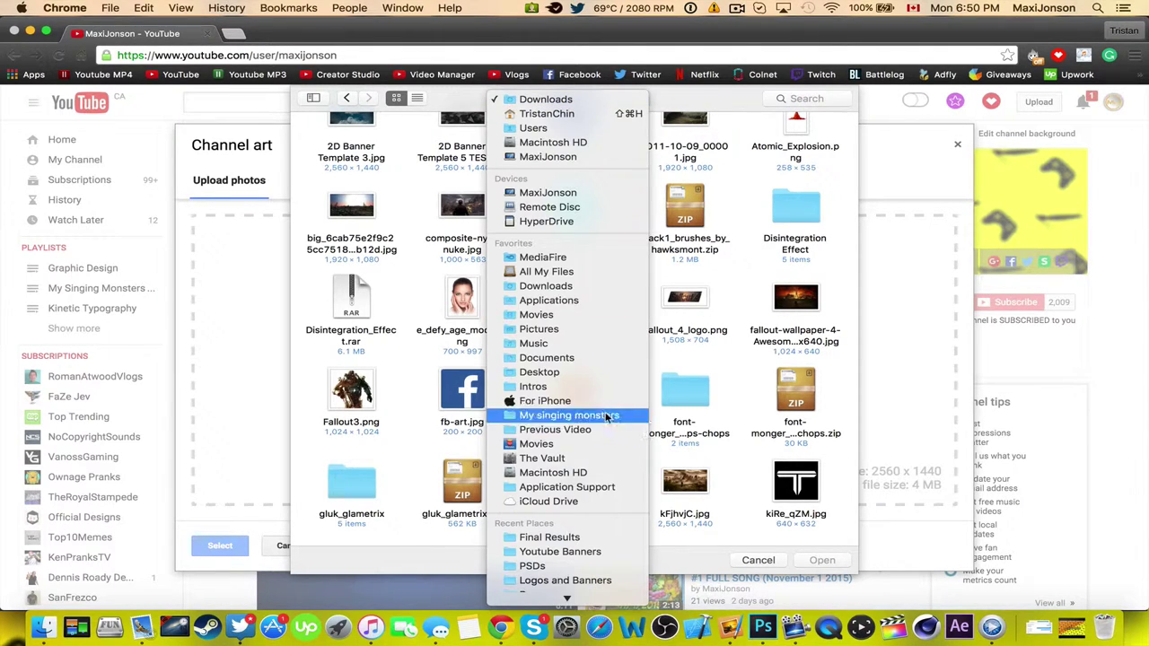
pyautogui.click(599, 377)
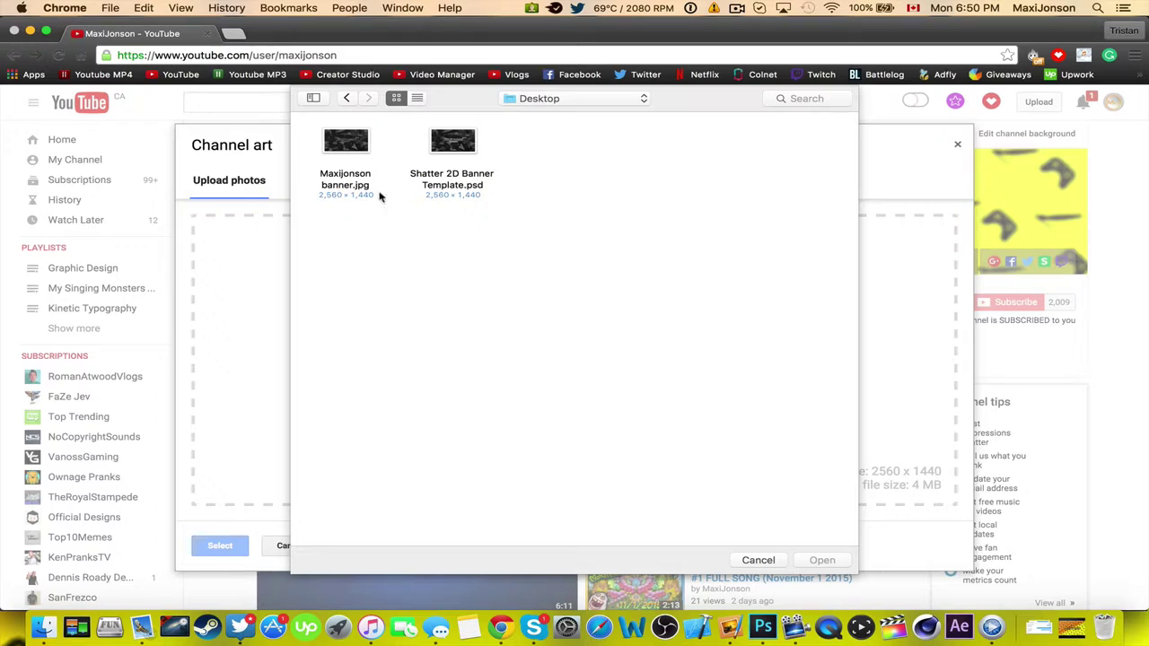
pyautogui.doubleClick(345, 179)
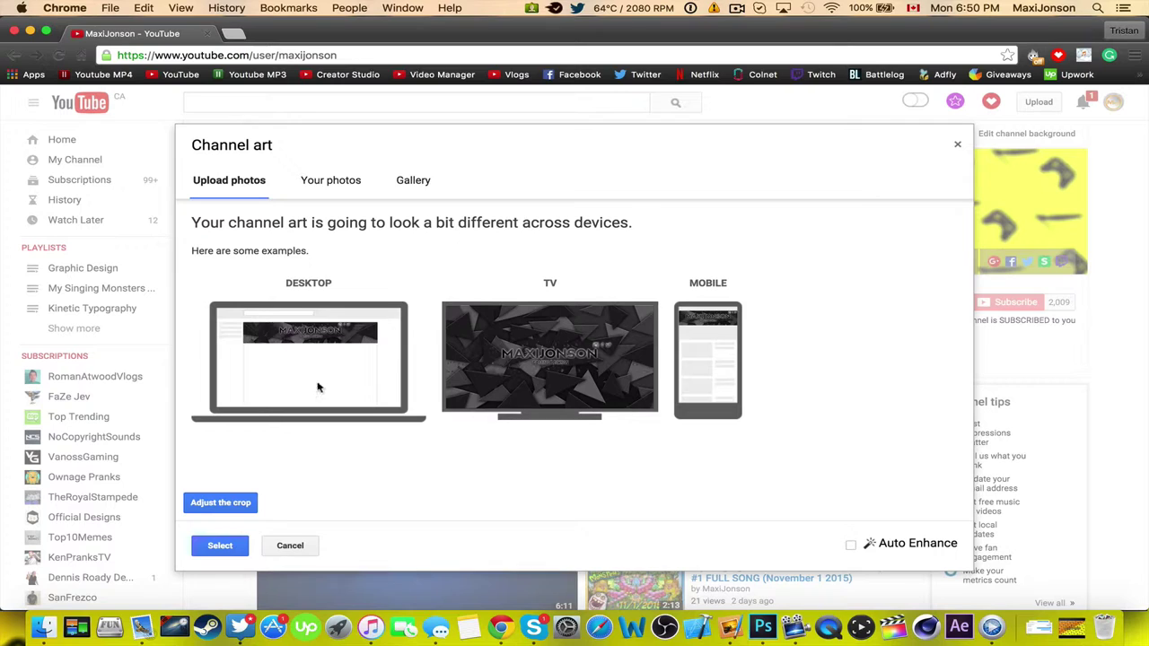
pyautogui.click(300, 546)
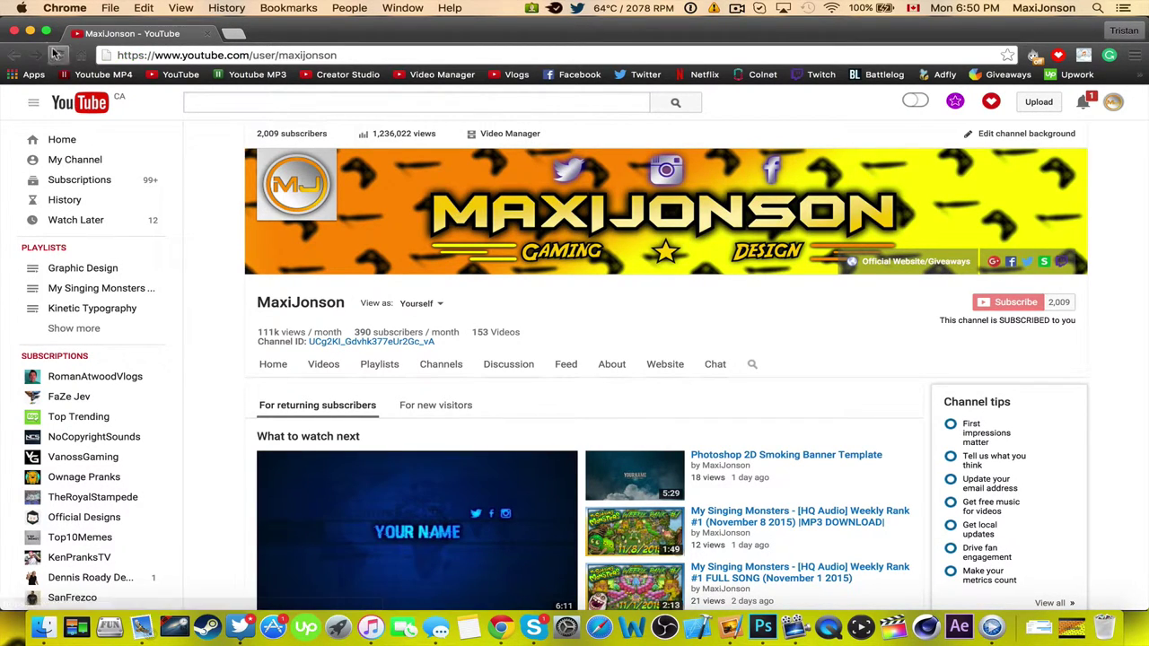
# Close the Chrome window to return to the Photoshop banner.
pyautogui.click(13, 33)
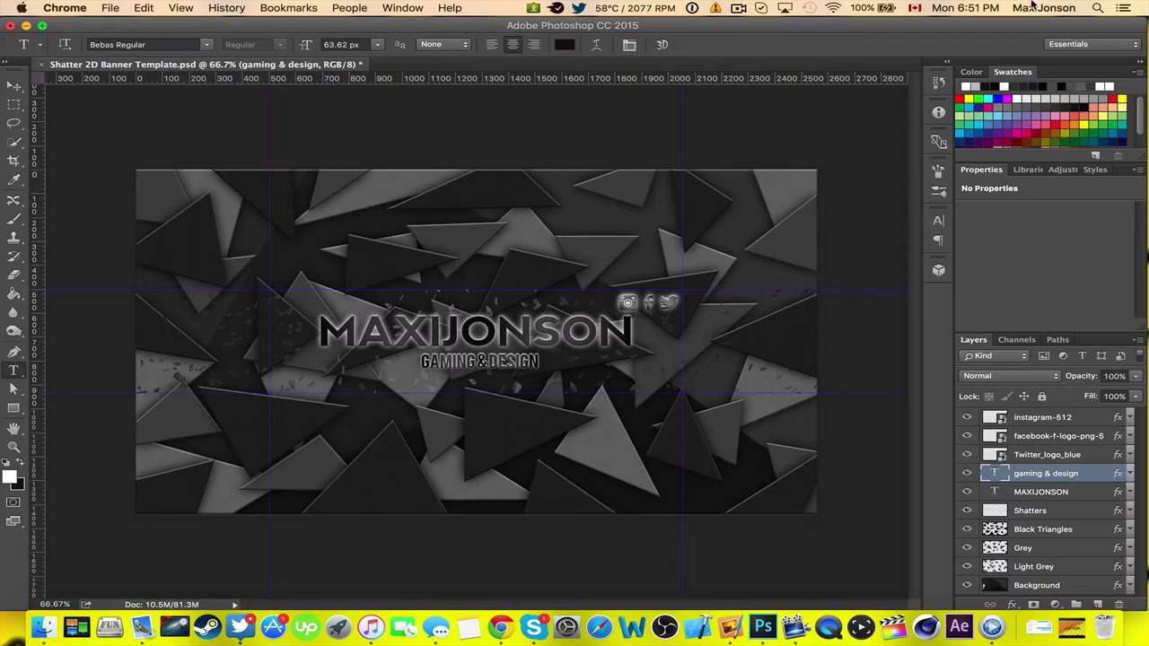
# Search an e-mail address in Spotlight, dismiss it, then close the banner template document.
pyautogui.click(1096, 8)
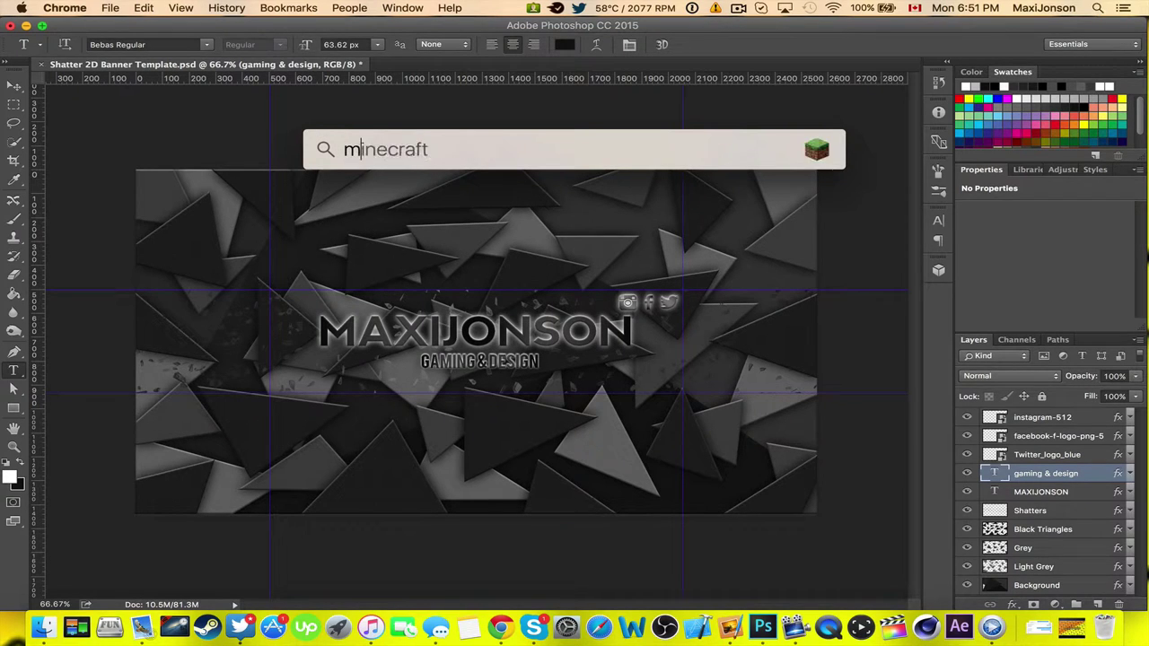
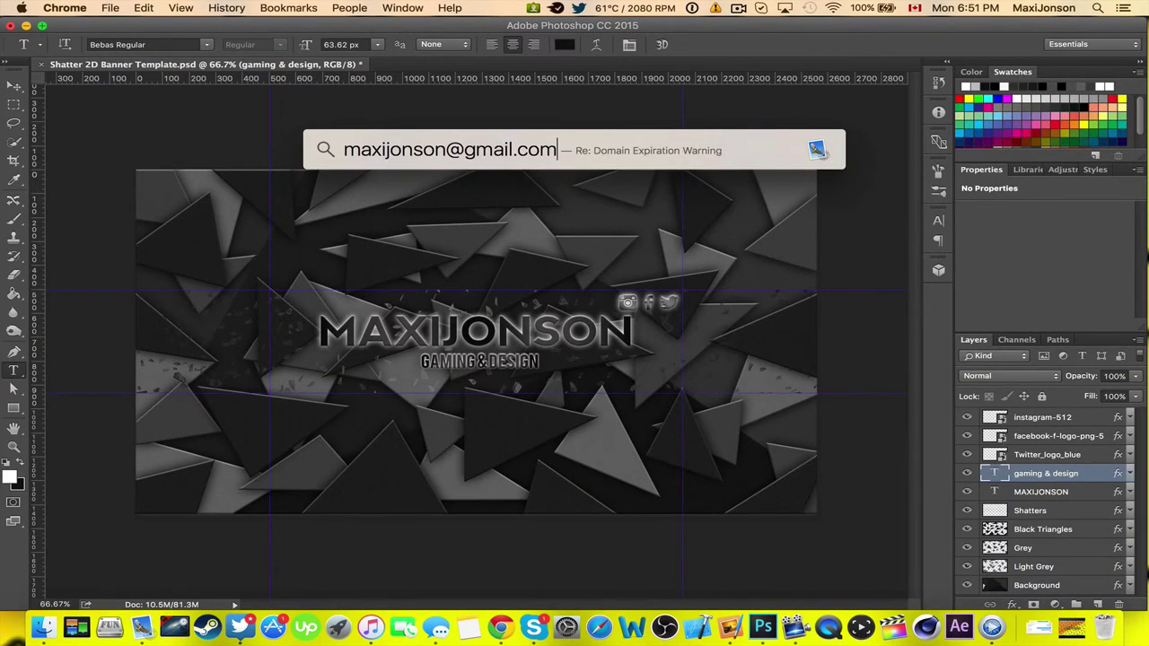
pyautogui.click(1096, 9)
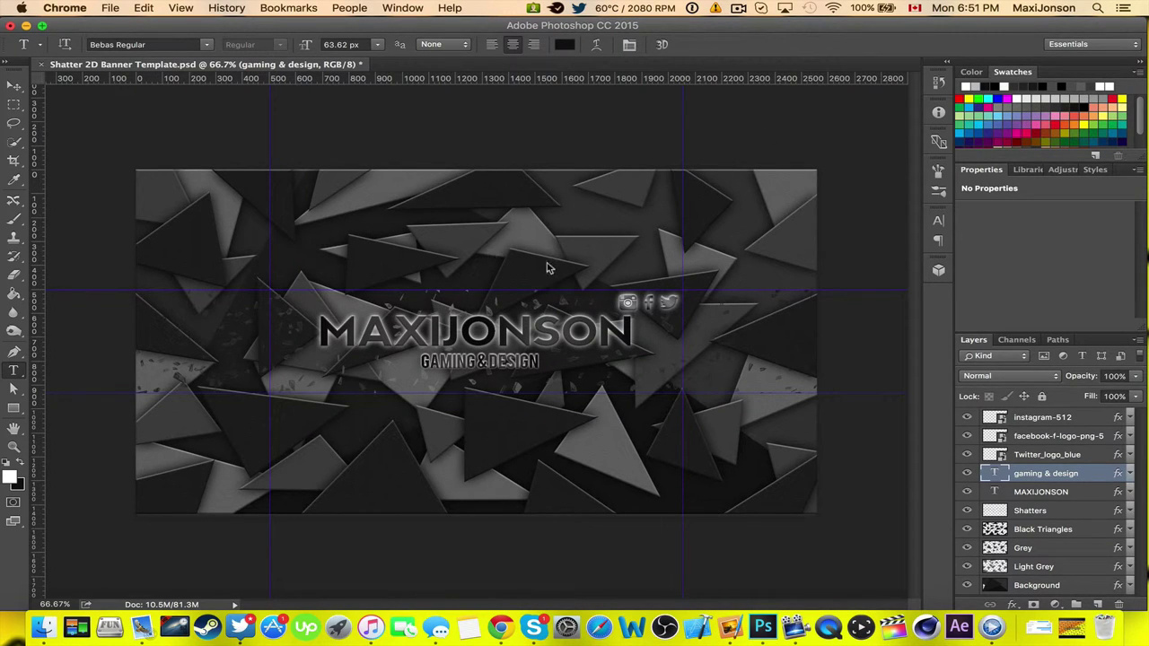
pyautogui.click(11, 25)
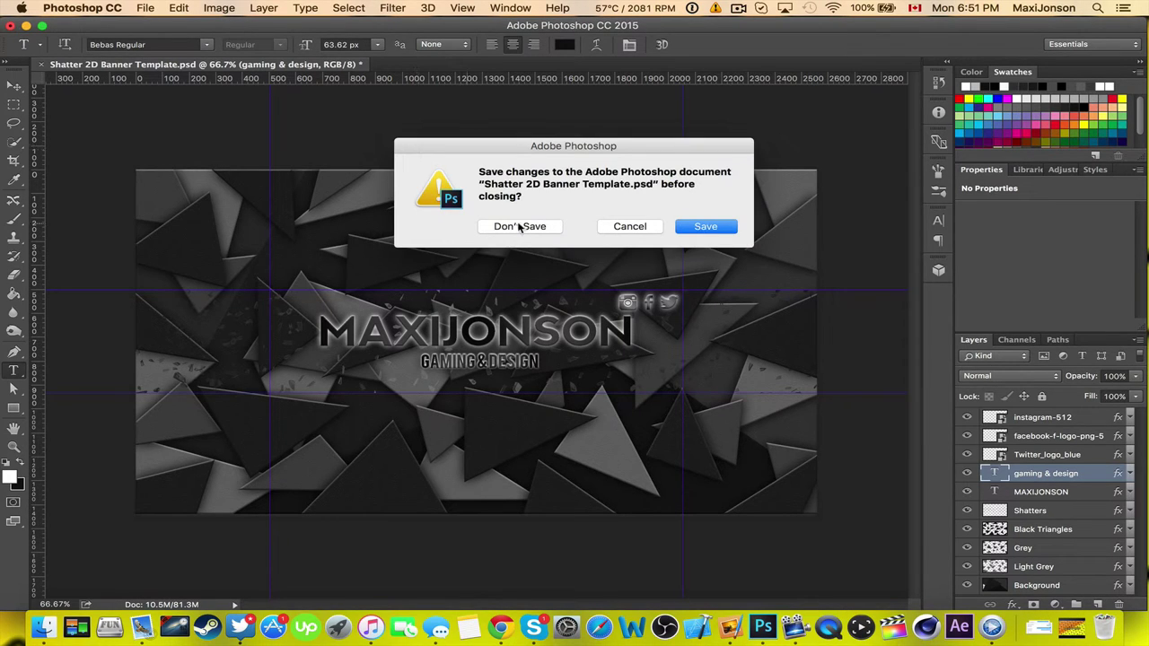
# Close the template without saving and move Maxijonson banner.jpg to the Trash.
pyautogui.click(519, 228)
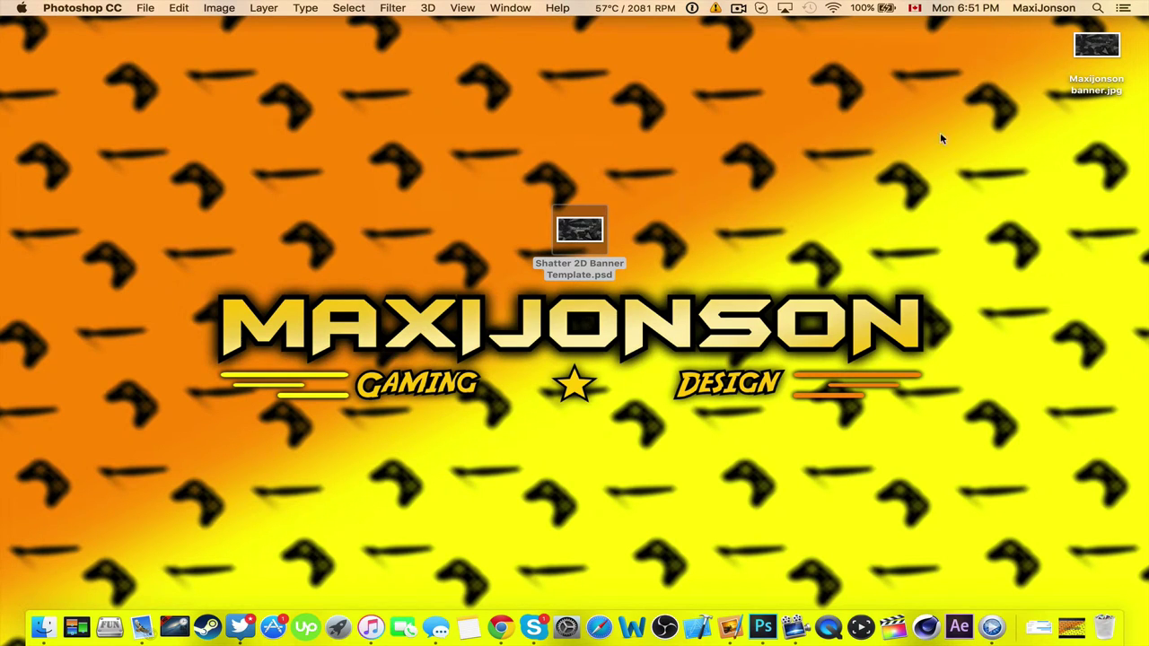
pyautogui.click(823, 212)
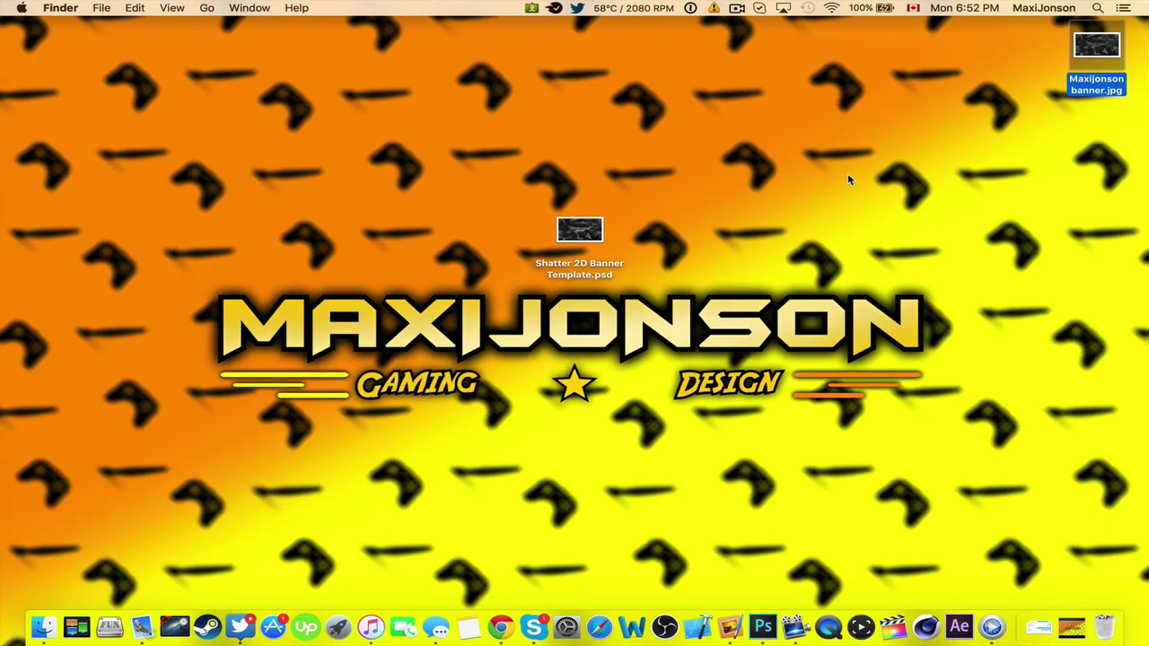
pyautogui.press('super+BackSpace')
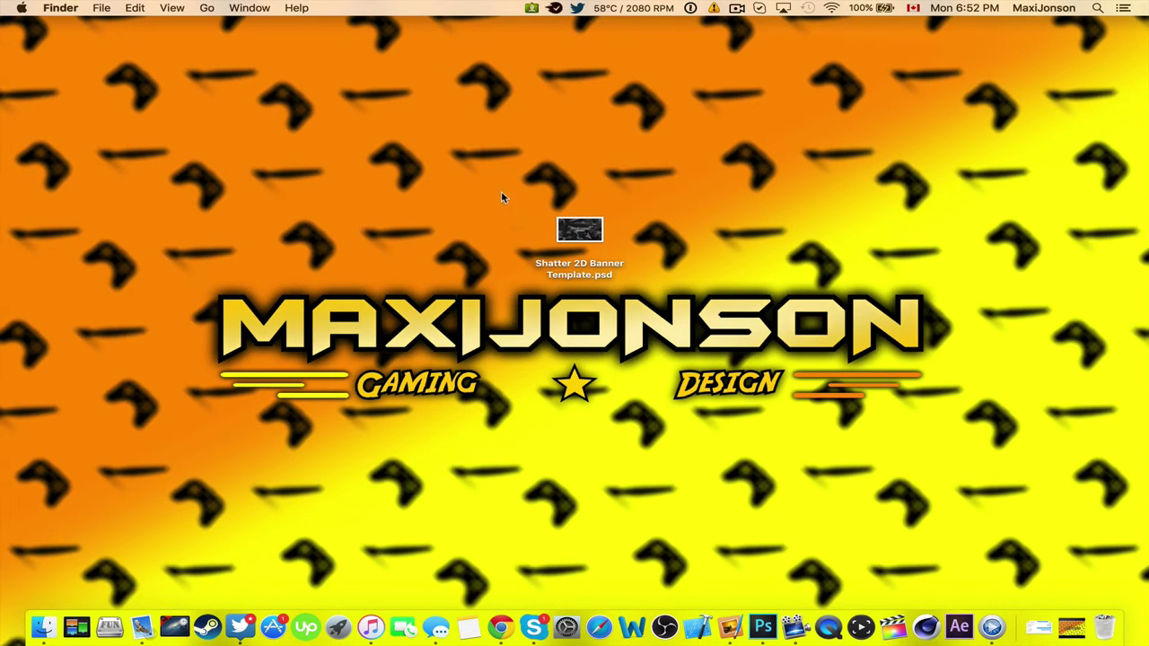